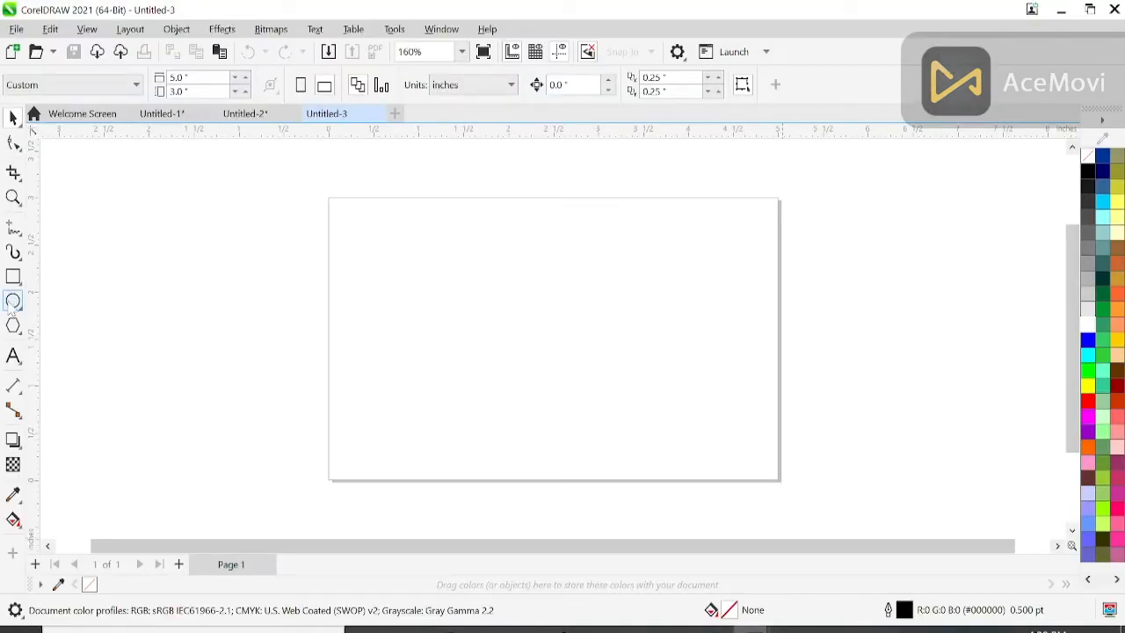
Draw a full circle about 2.3 inches in diameter and centre it on the page
click(26, 458)
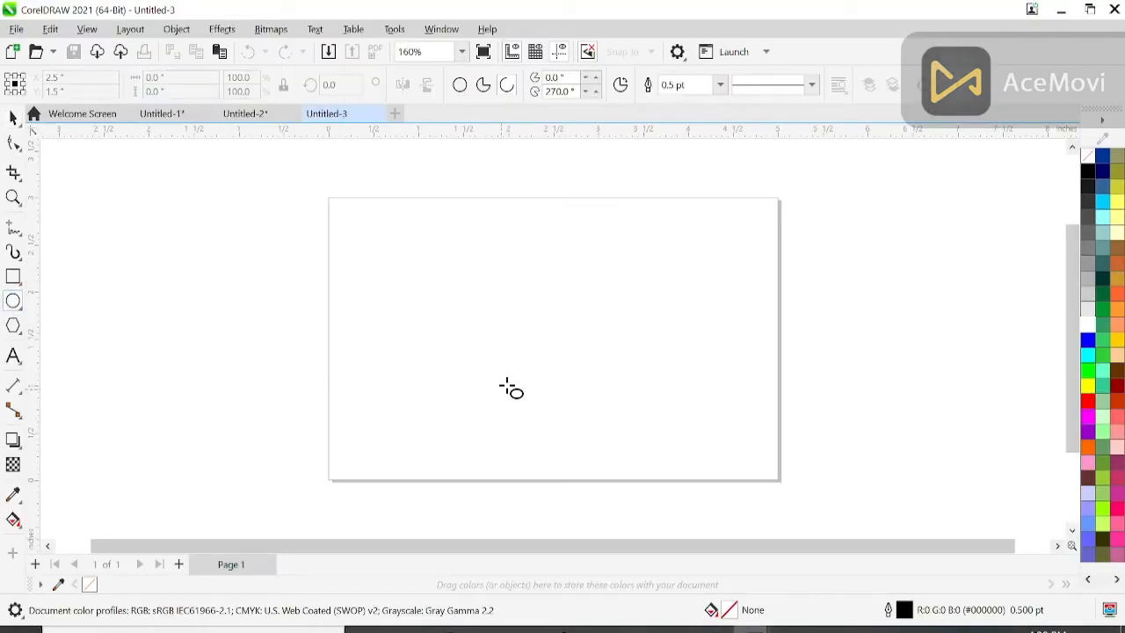
drag(472, 255, 665, 473)
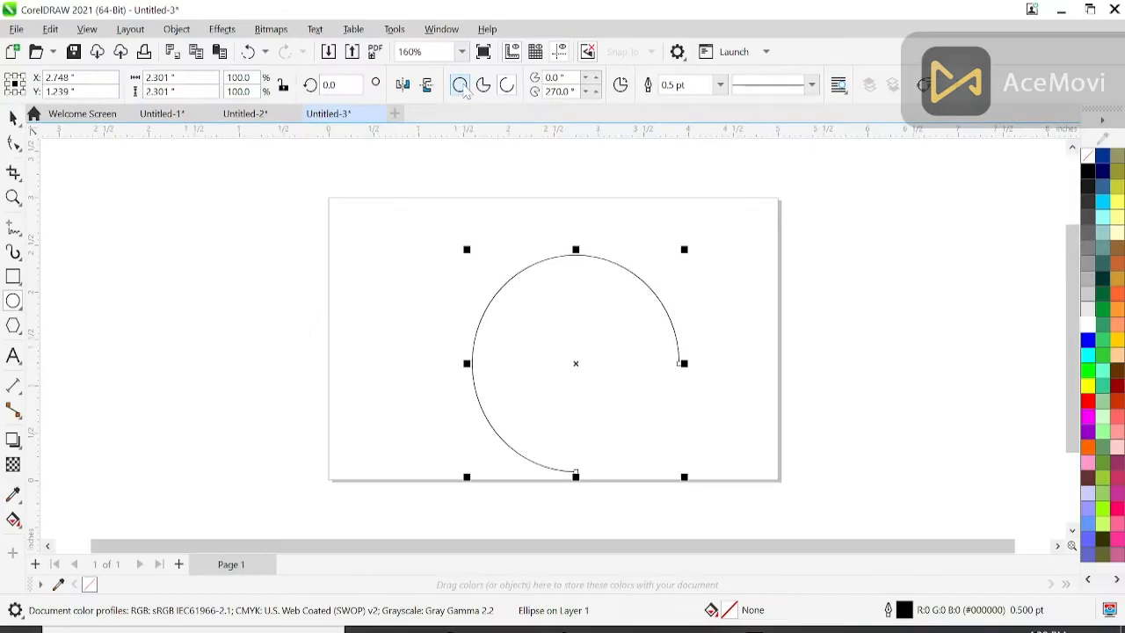
click(470, 80)
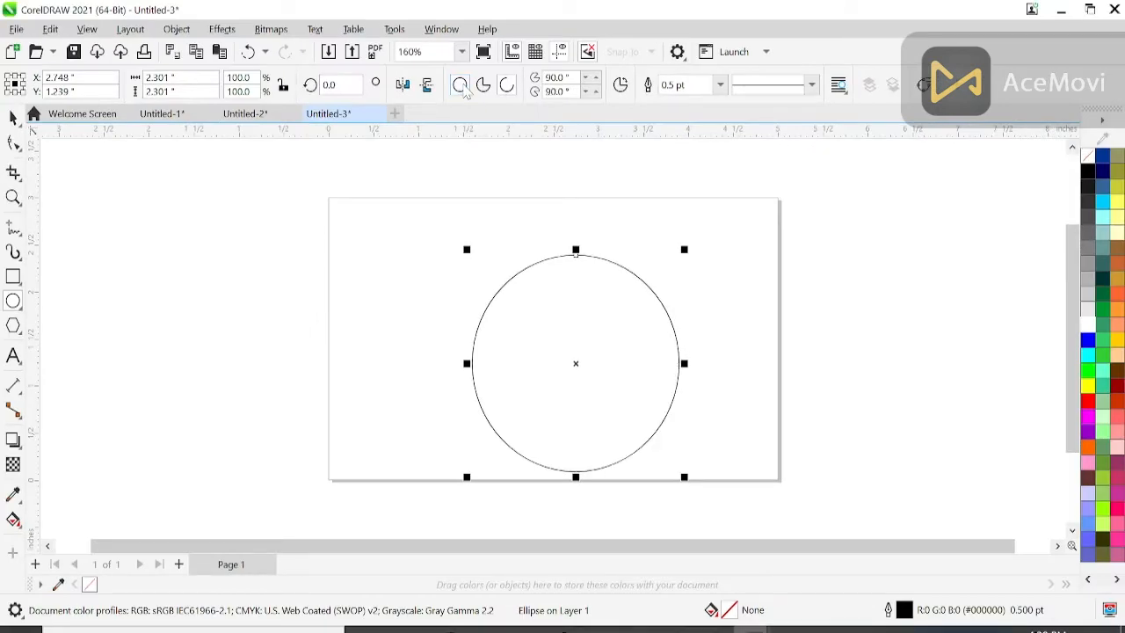
key(p)
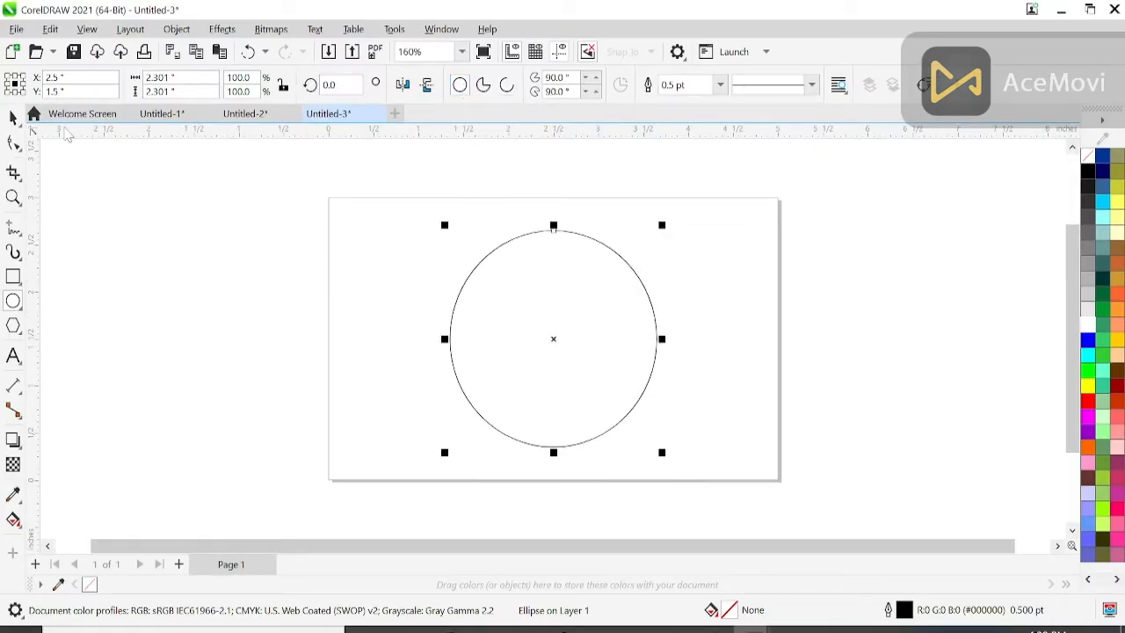
Enlarge the circle from its centre to about 2.47 inches in diameter
click(13, 116)
mouse_move(663, 453)
mouse_down()
mouse_move(680, 477)
mouse_move(670, 473)
mouse_up()
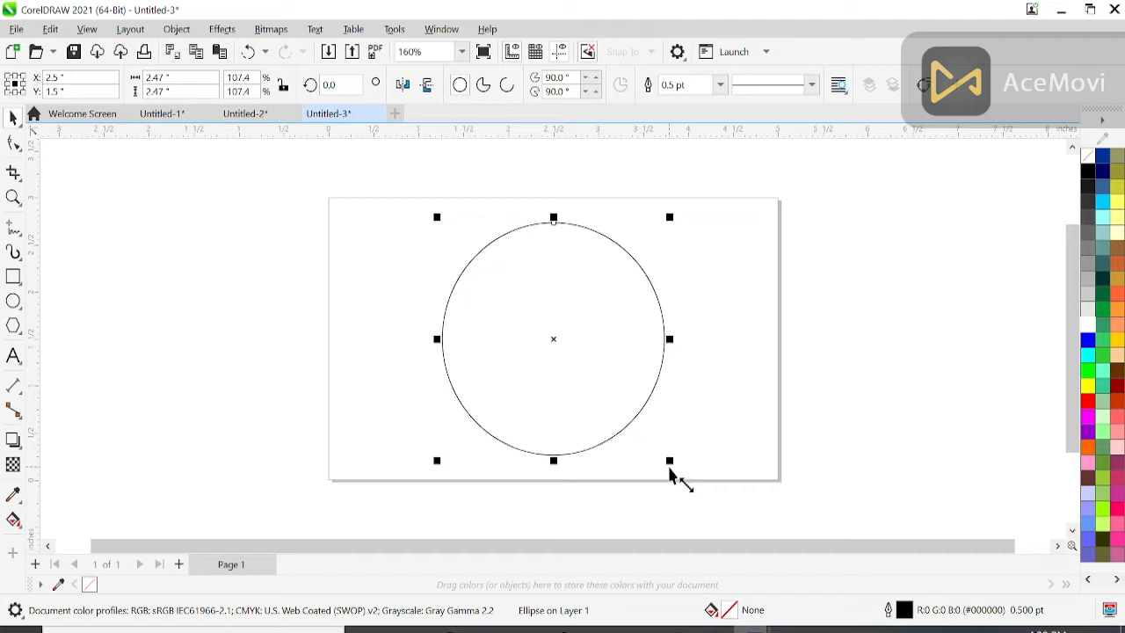
click(424, 314)
click(563, 361)
key(shift+F2)
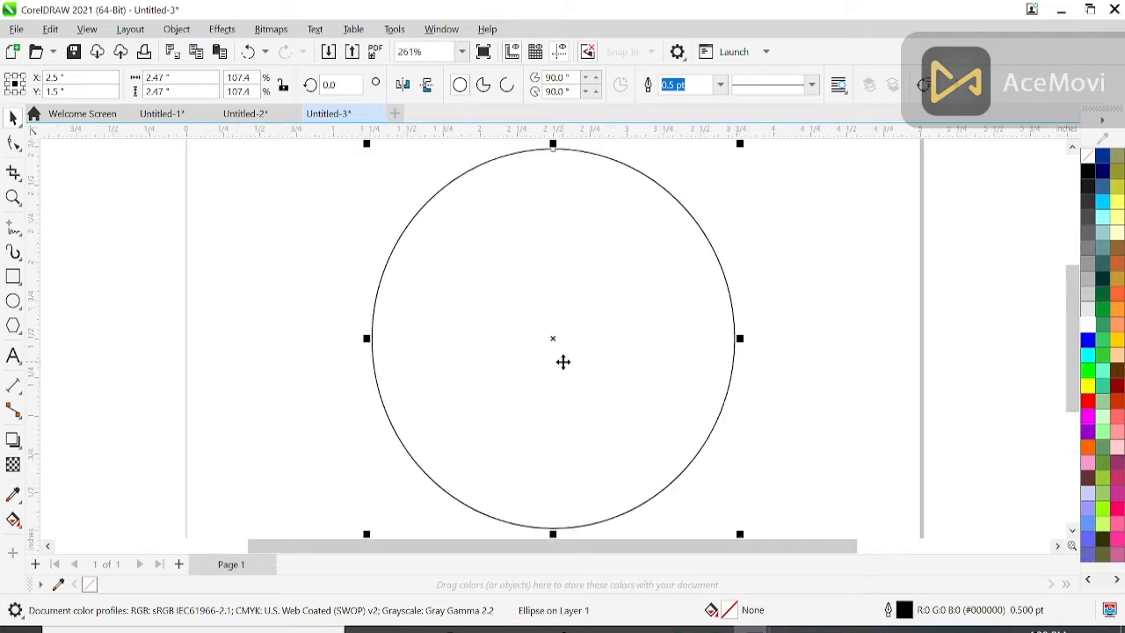
Duplicate the circle in place and shrink the copy about its centre to about 1.64 inches
right_click(547, 292)
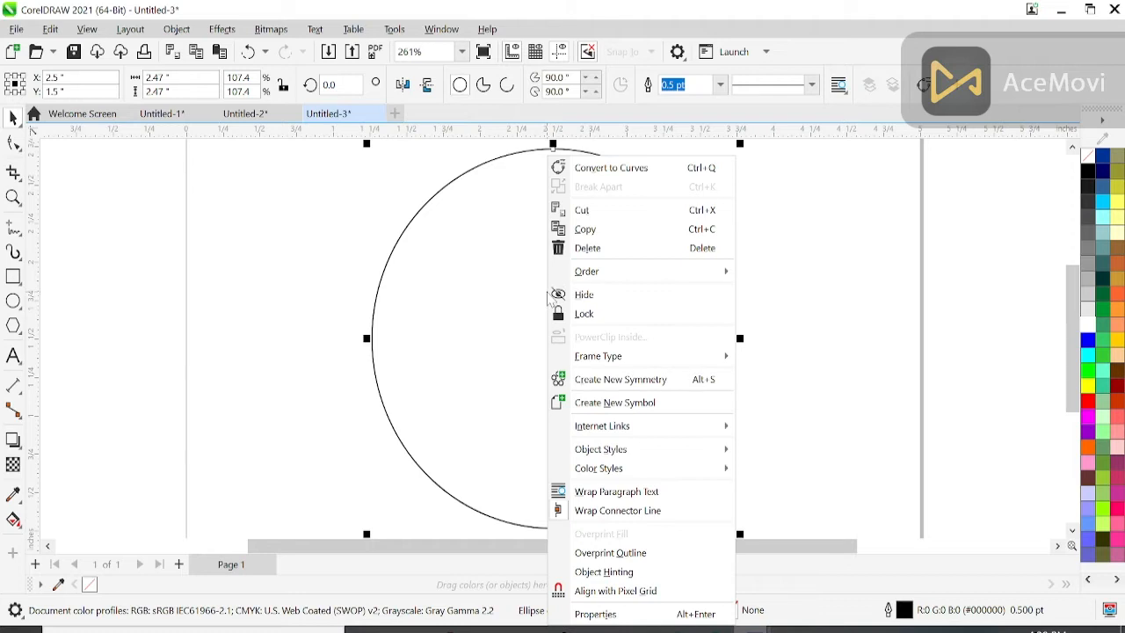
click(608, 232)
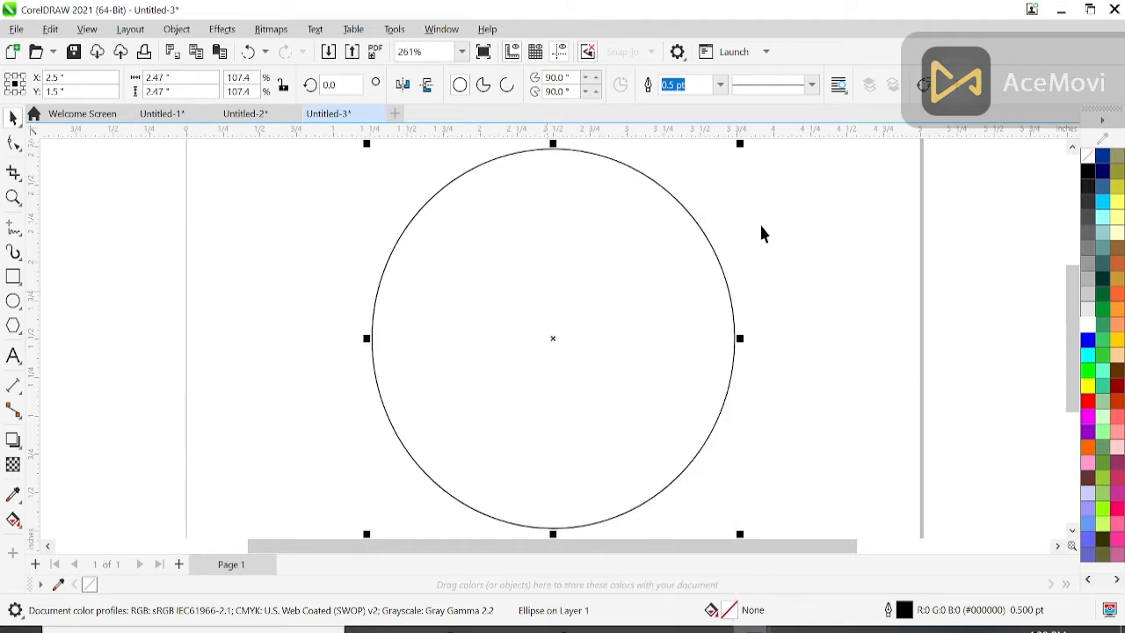
right_click(782, 219)
click(833, 349)
drag(740, 536, 722, 479)
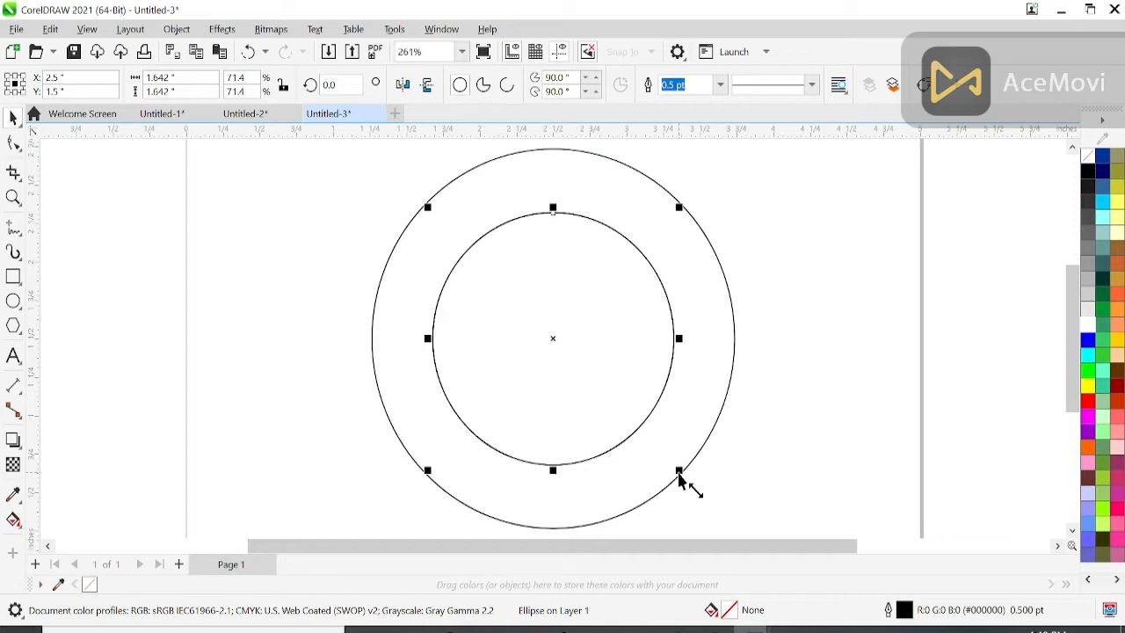
Add a smaller concentric copy inside the inner circle and reduce the middle circle to about 1.46 inches
drag(679, 472, 665, 431)
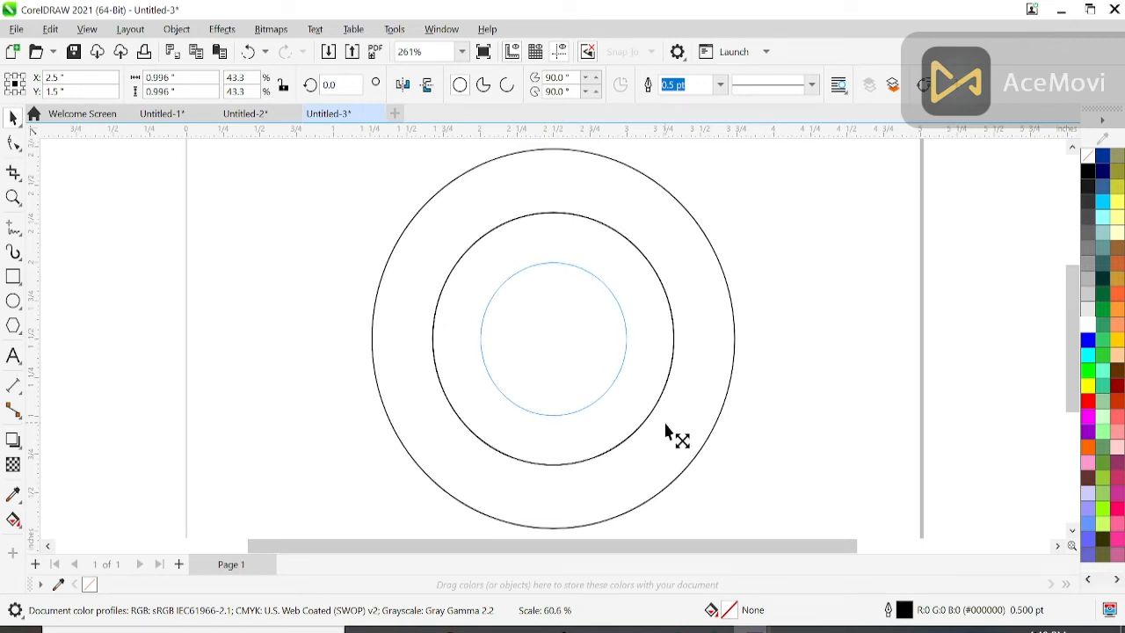
drag(665, 425, 671, 460)
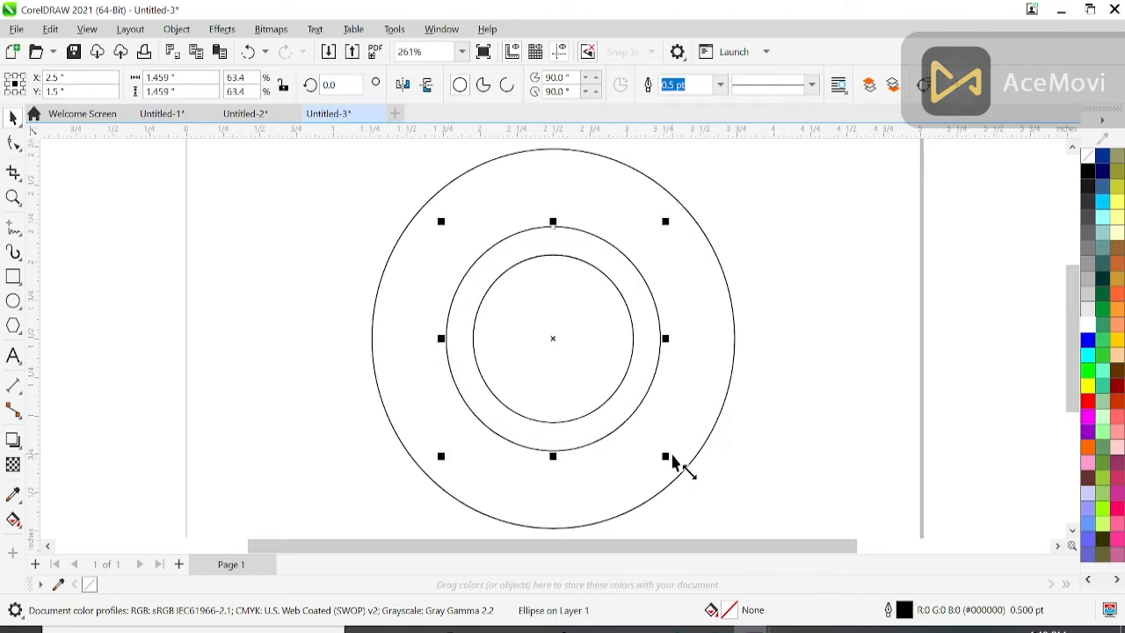
click(782, 464)
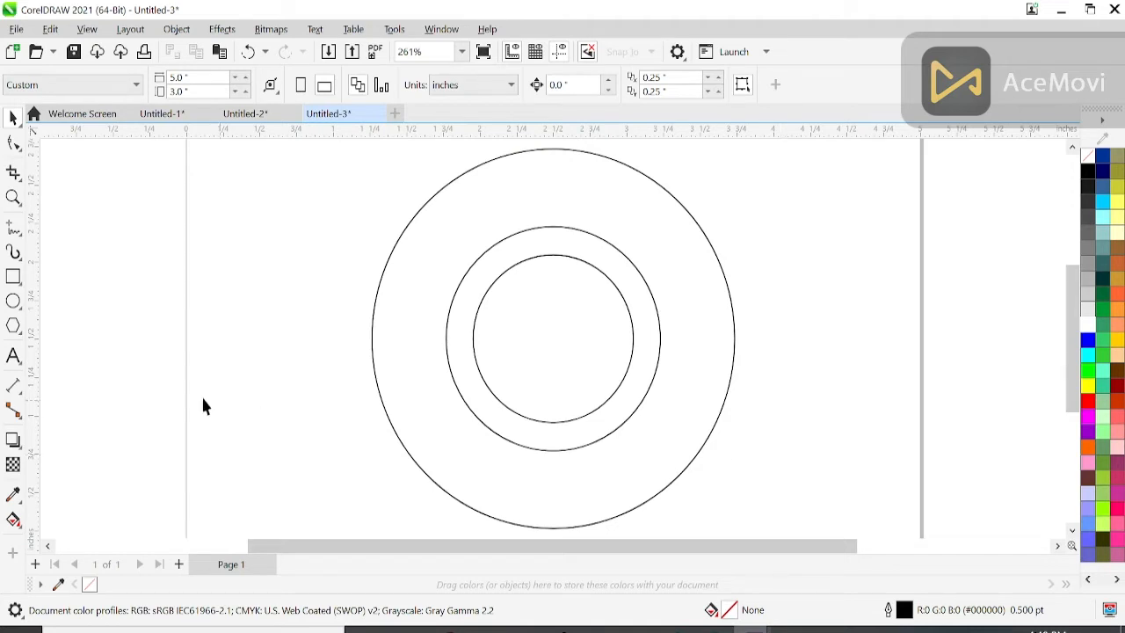
Add a concentric copy around the largest circle, scaled up to about 2.84 inches
click(13, 277)
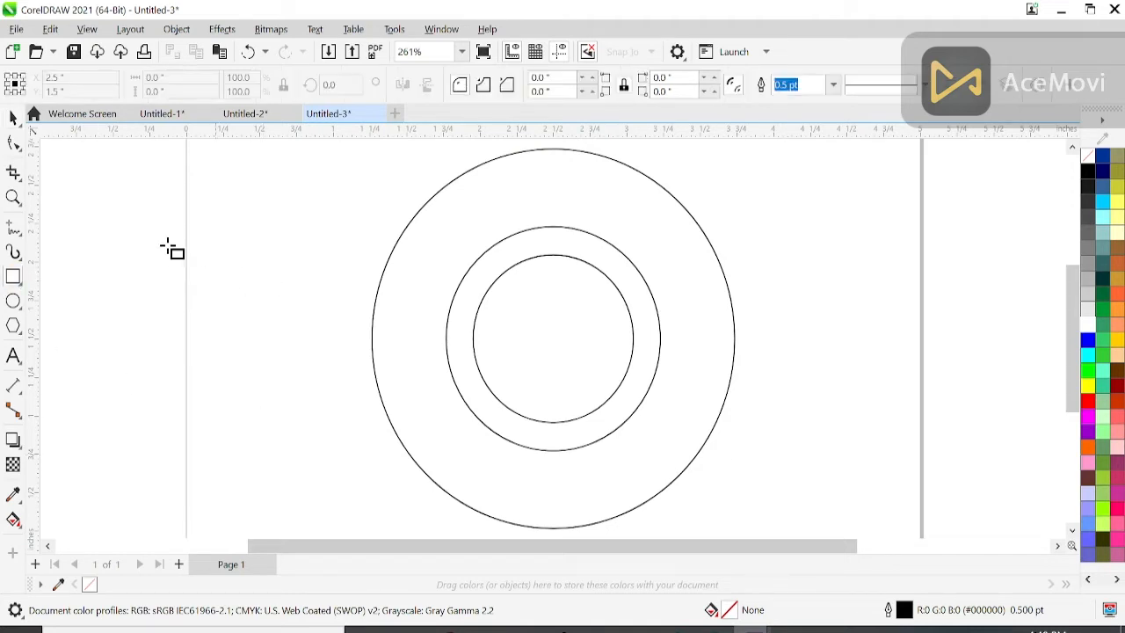
click(13, 117)
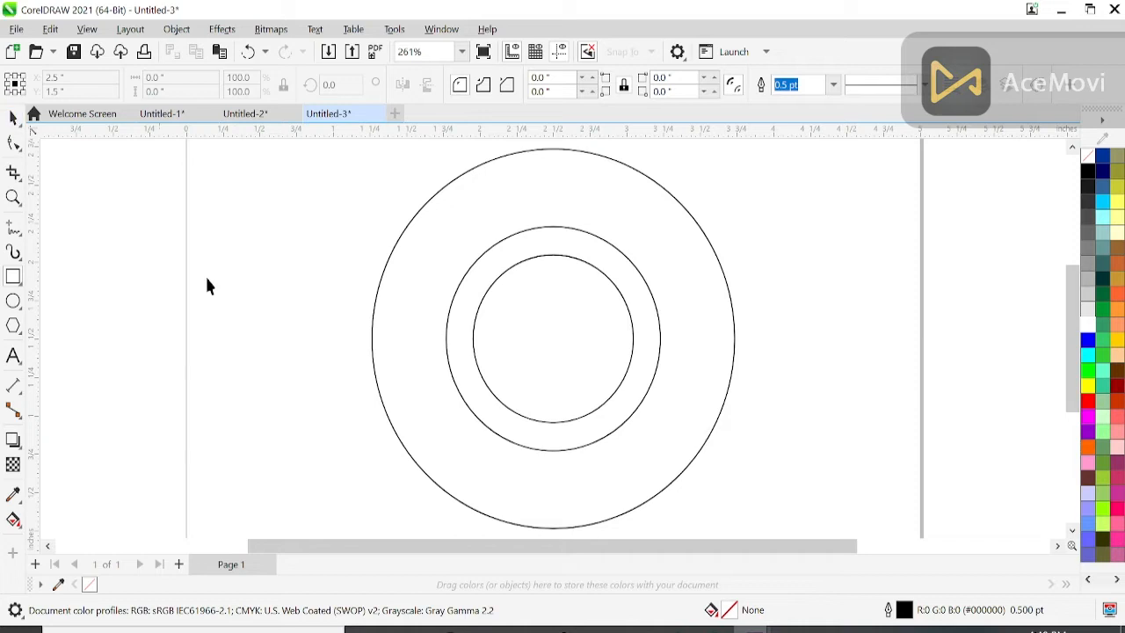
click(403, 445)
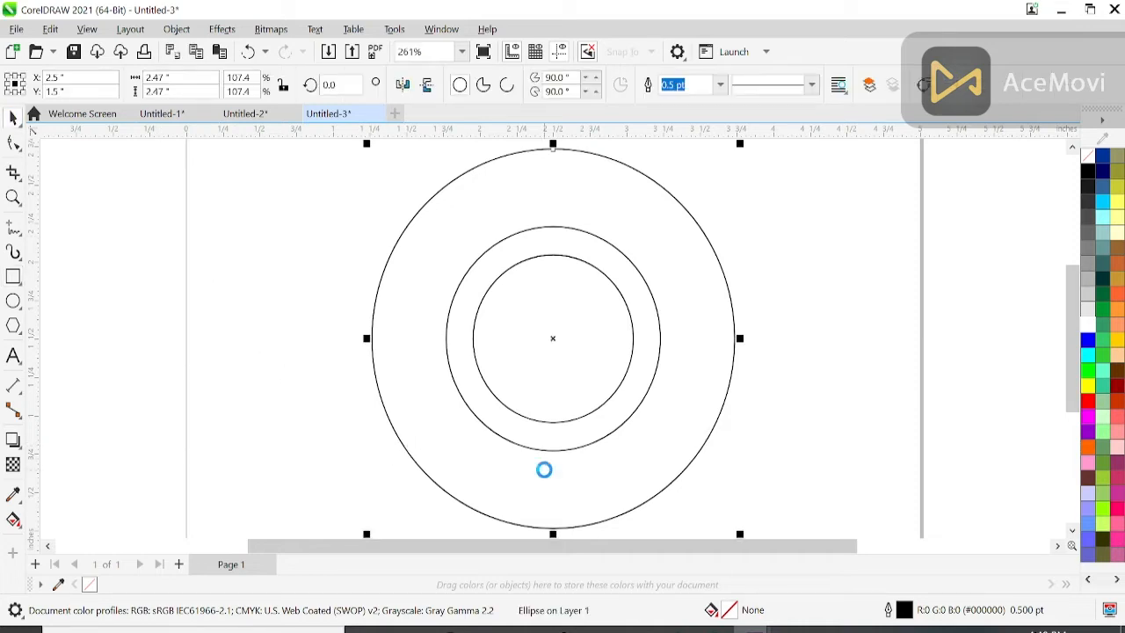
drag(738, 537, 782, 495)
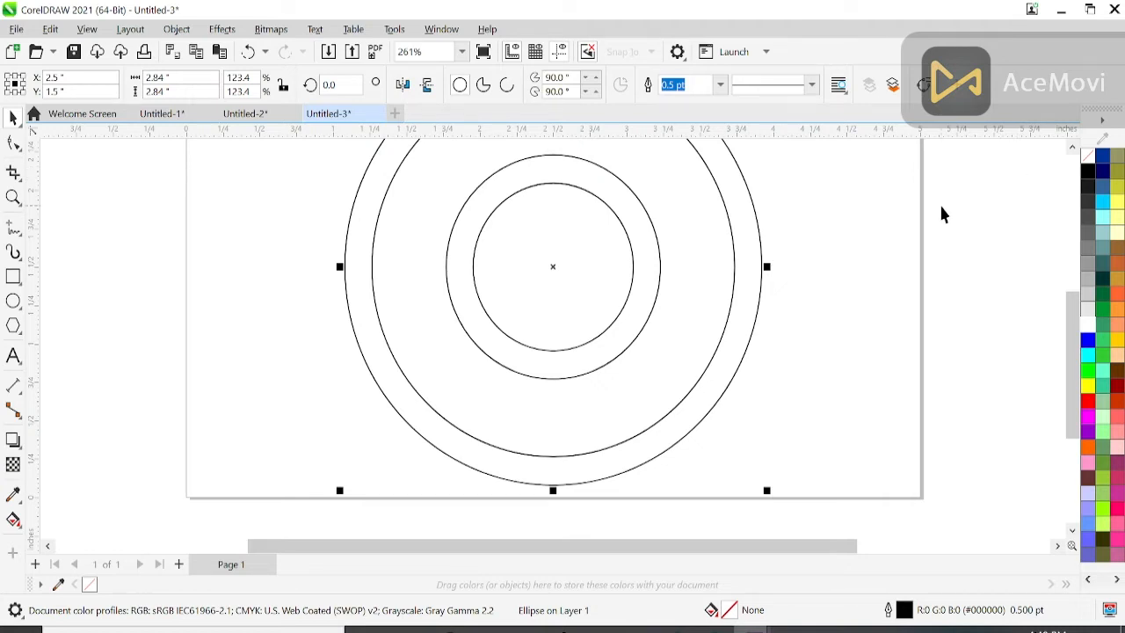
key(shift+F2)
click(964, 253)
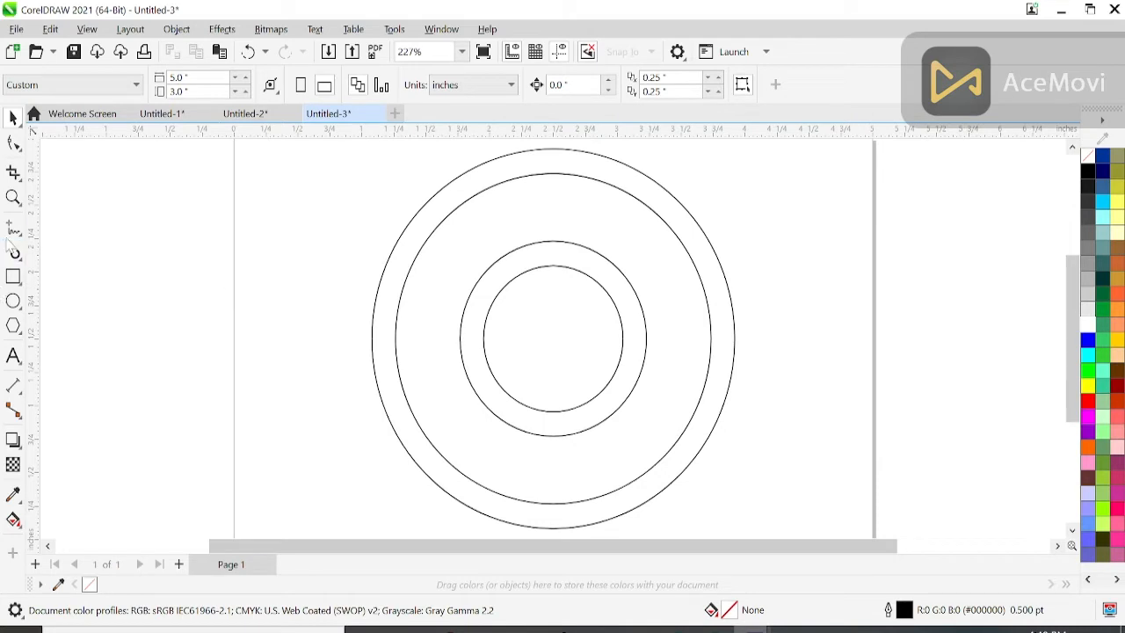
Draw a square about 1.82 inches wide beside the circles, convert it to curves and delete its upper-right node to form a triangle
click(13, 278)
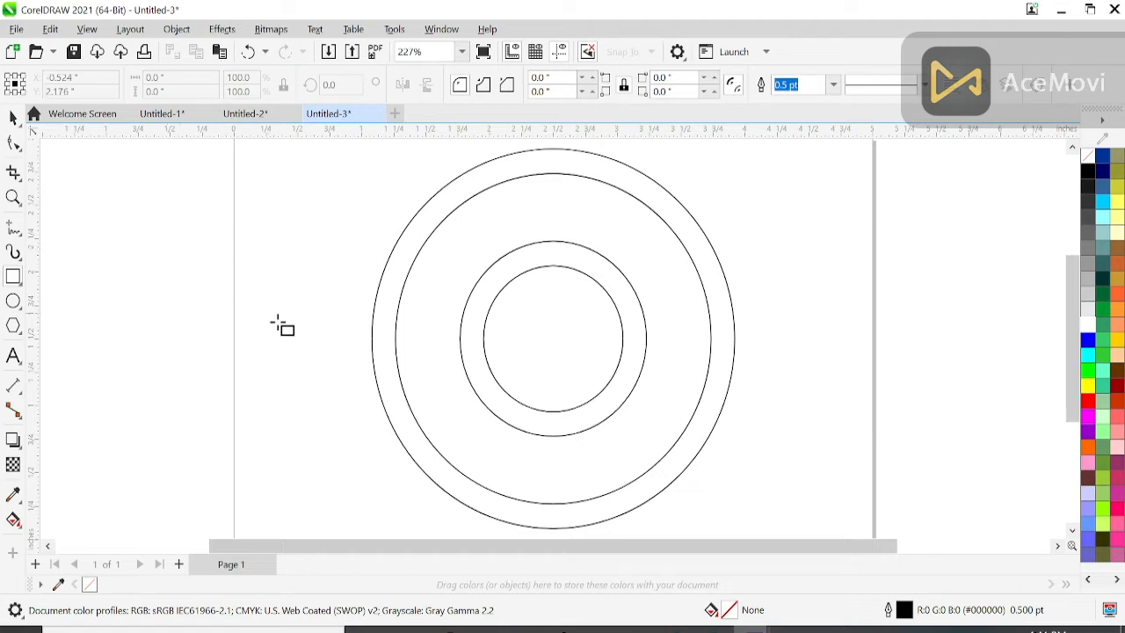
mouse_move(144, 238)
mouse_down()
mouse_move(321, 409)
mouse_move(375, 413)
mouse_up()
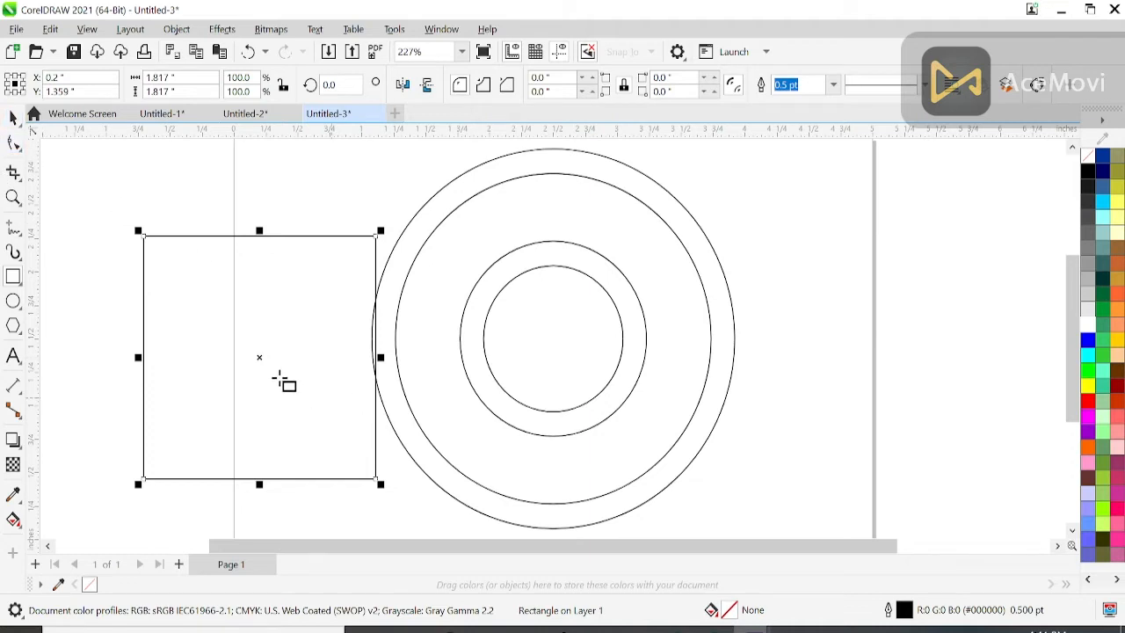
key(ctrl+q)
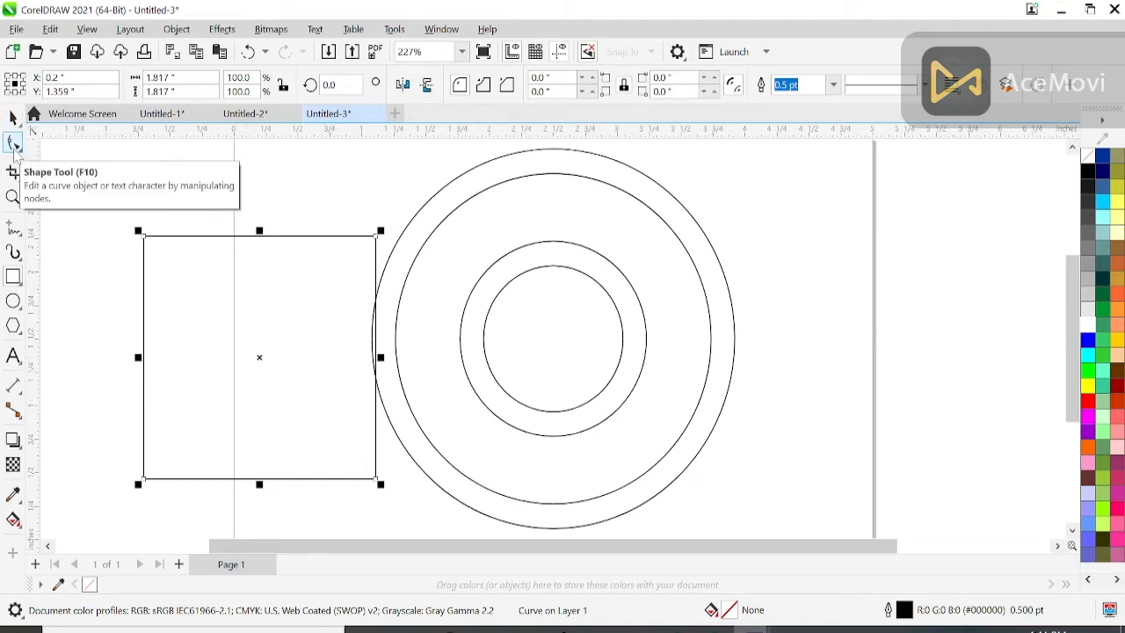
click(13, 144)
double_click(377, 232)
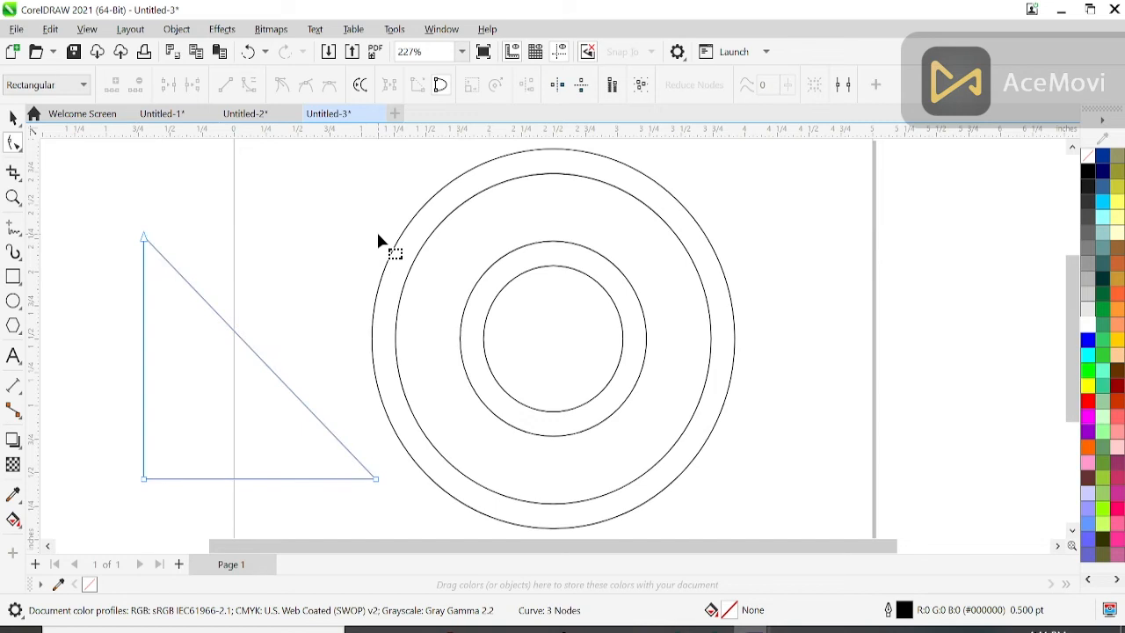
click(13, 117)
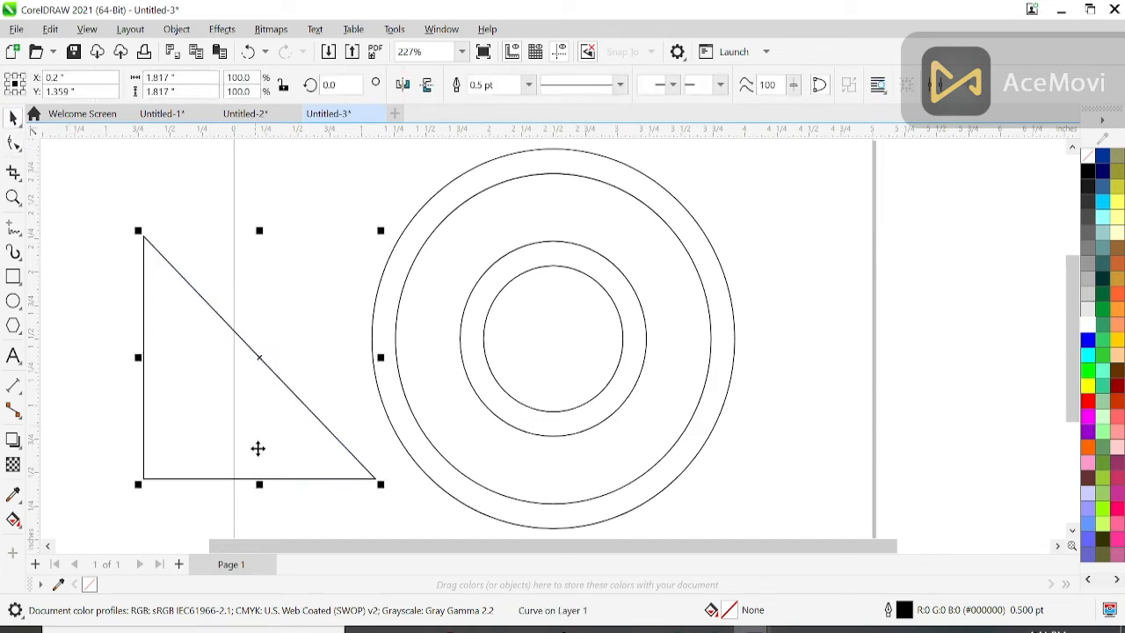
Rotate the triangle to 315 degrees so its longest side stands vertically facing the circles
click(261, 359)
drag(389, 497, 259, 470)
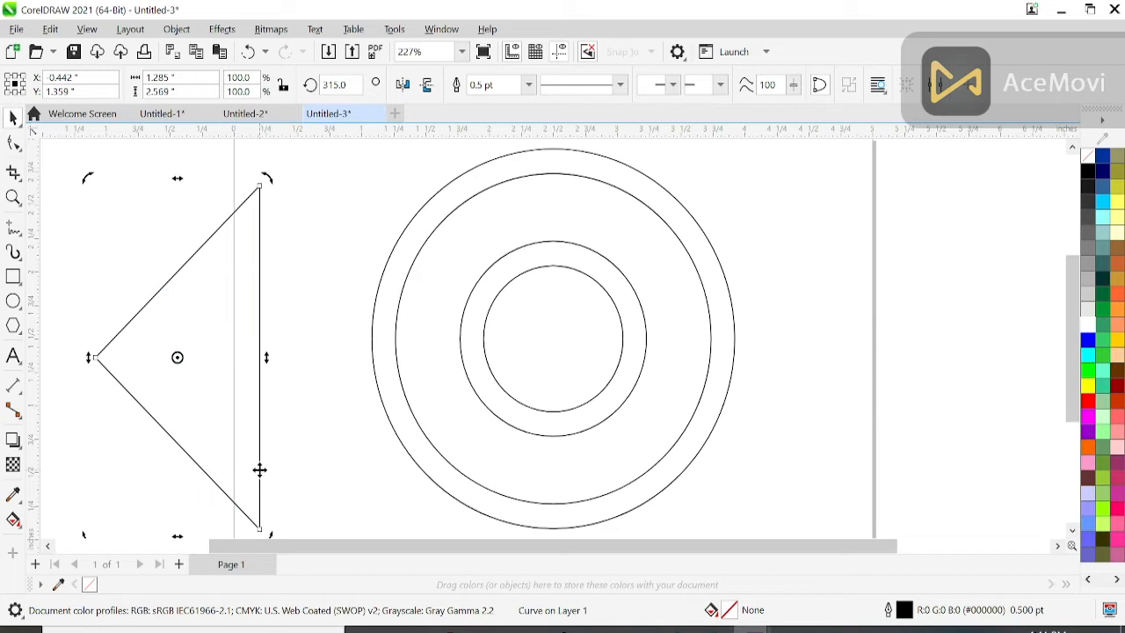
key(Escape)
click(182, 326)
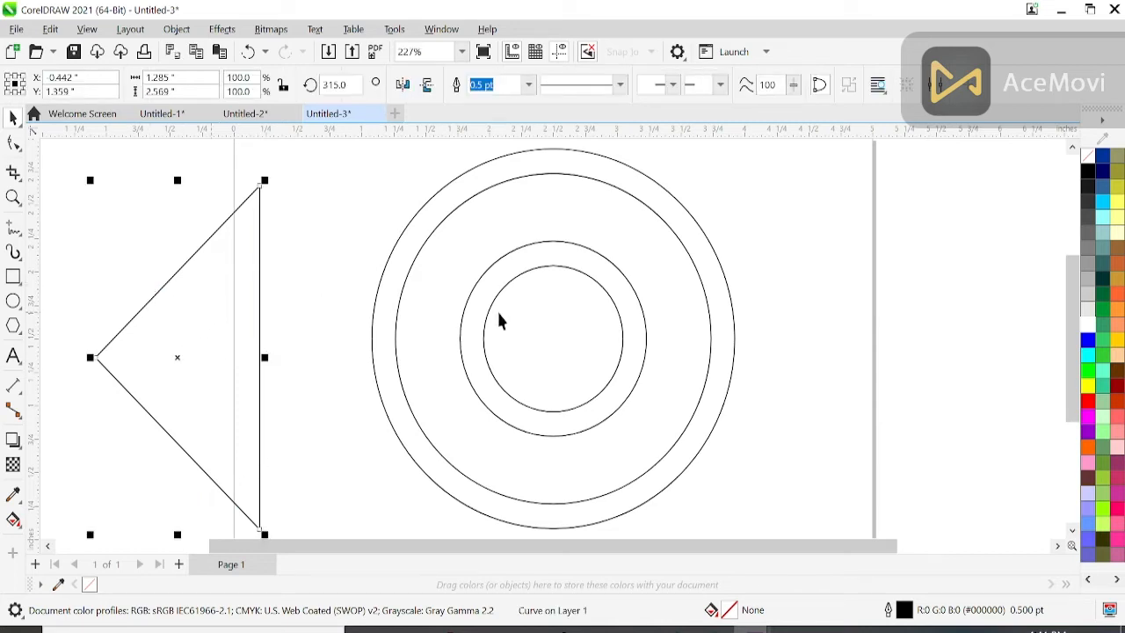
Set the document's nudge distance to 0.01 inches
click(795, 253)
click(559, 85)
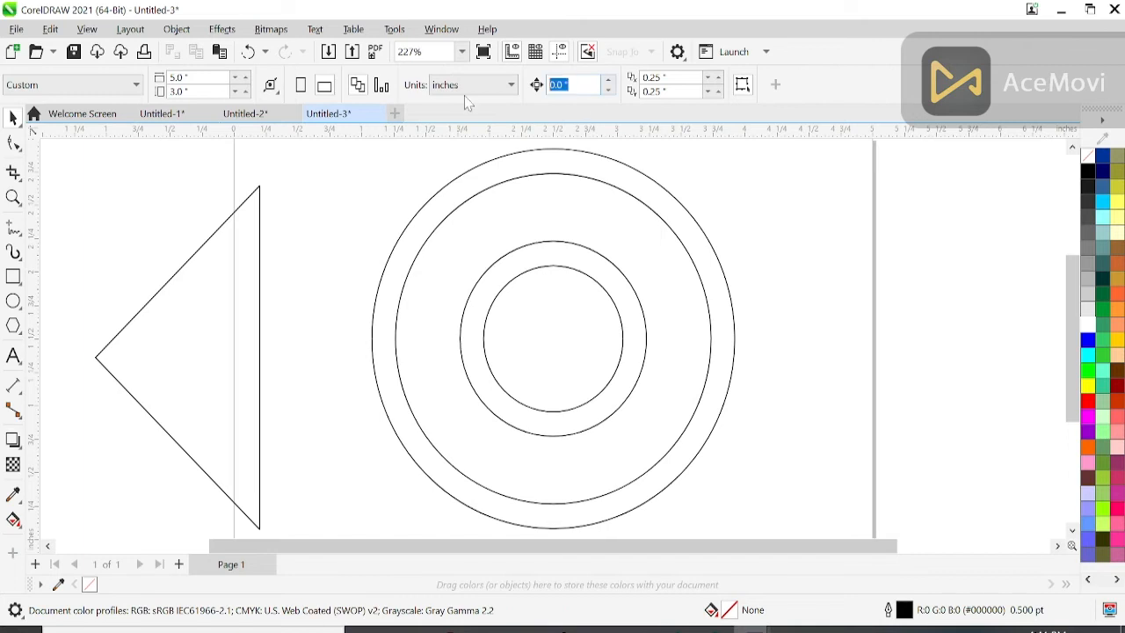
text(.01)
key(Return)
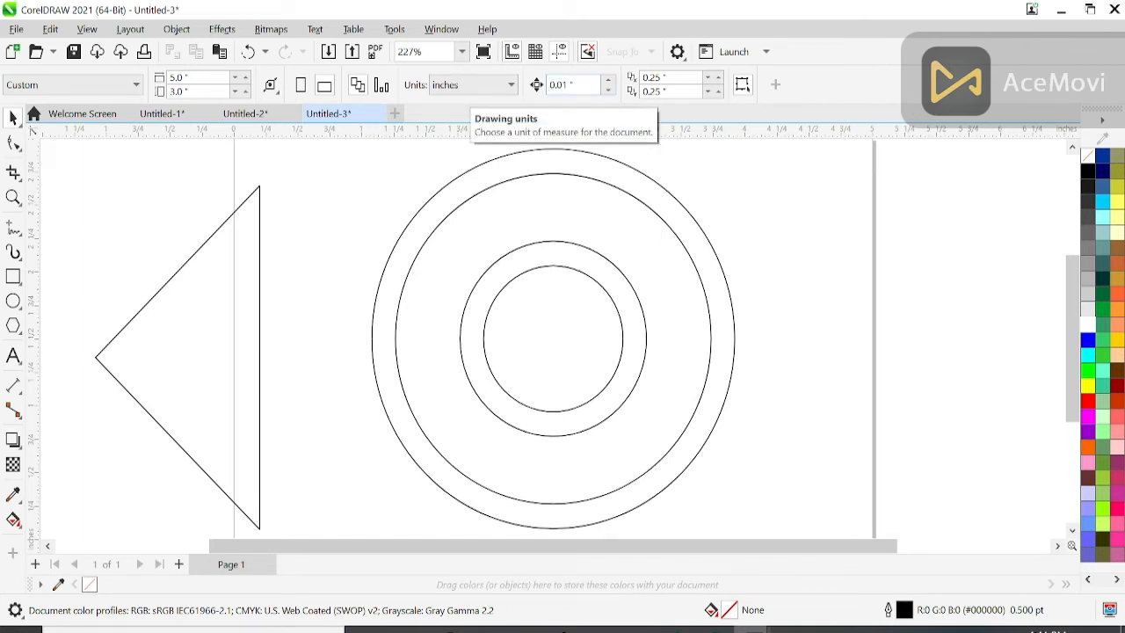
Nudge the triangle right until its vertical side overlaps the left edge of the two outer circles
click(260, 378)
key(Right)
key(Right)
key(Right)
key(Right)
key(Right)
key(Right)
key(Right)
key(Right)
key(Right)
key(Right)
key(Right)
key(Right)
key(Right)
key(Right)
key(Right)
key(Right)
key(Right)
key(Right)
key(Right)
key(Right)
key(Right)
key(Right)
key(Right)
key(Right)
key(Right)
key(Right)
key(Right)
key(Right)
key(Right)
key(Right)
key(Right)
key(Right)
key(Right)
key(Right)
key(Right)
key(Right)
key(Right)
key(Right)
key(Right)
key(Right)
key(Right)
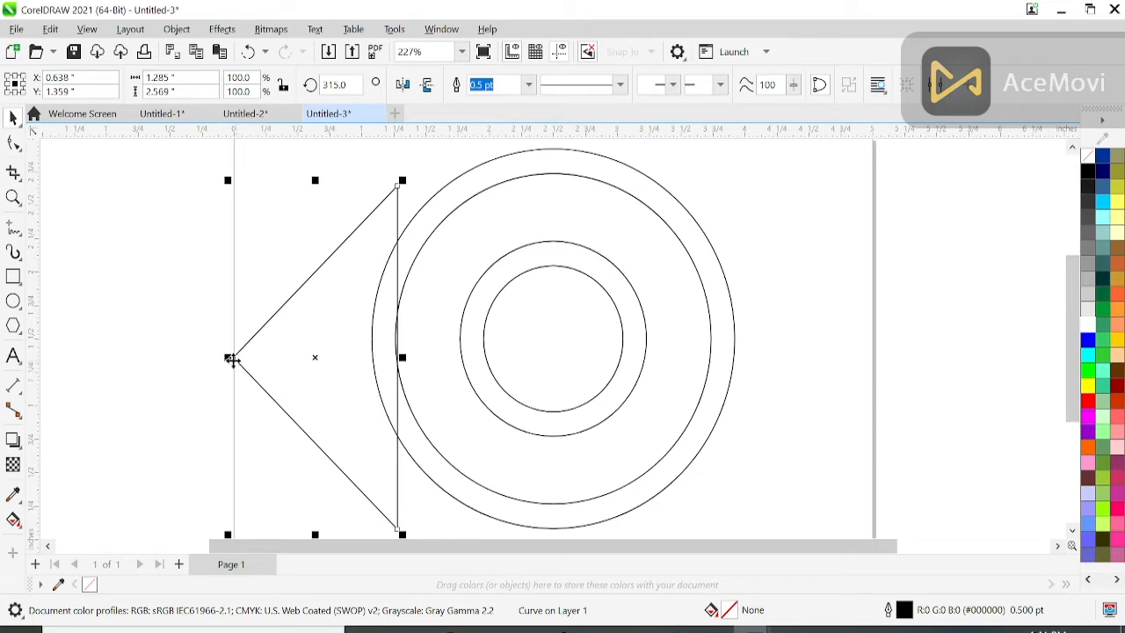
Stretch the triangle's tip away from the circles to make it about 1.89 inches wide
drag(228, 359, 150, 360)
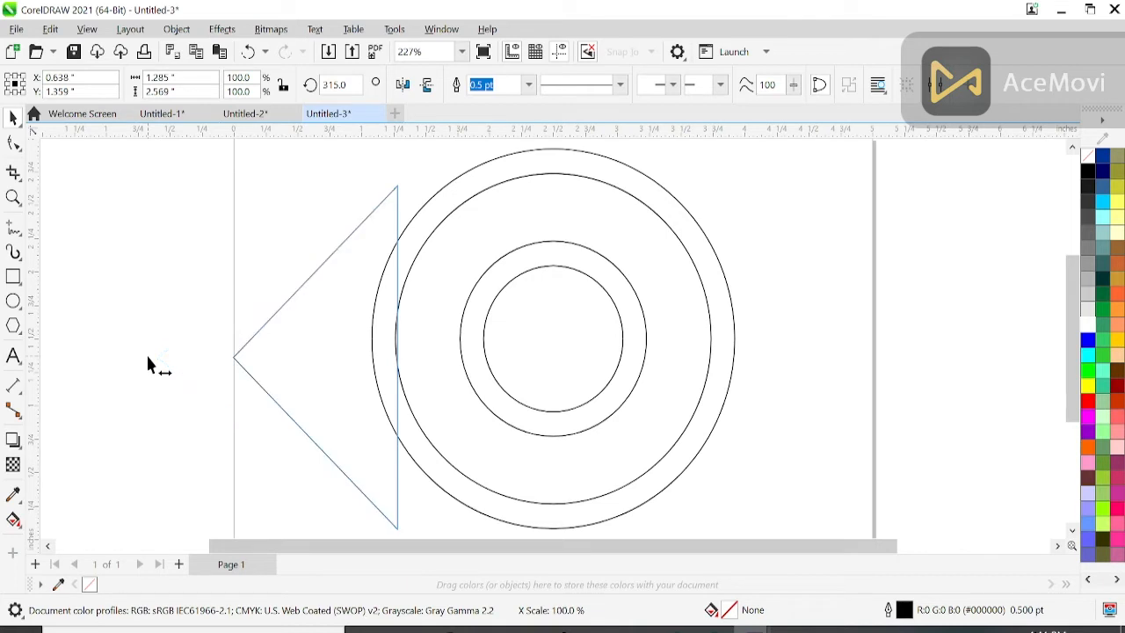
click(121, 290)
click(272, 373)
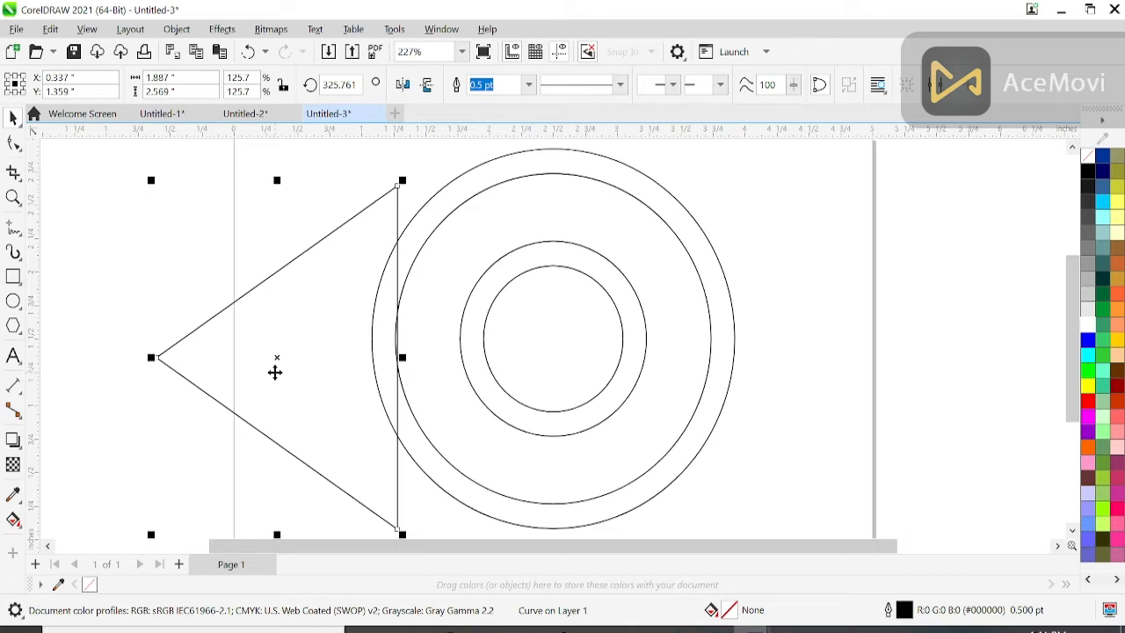
Convert all the triangle's segments to curves and bend its vertical side inward to meet the outermost circle's left edge
click(12, 228)
key(F10)
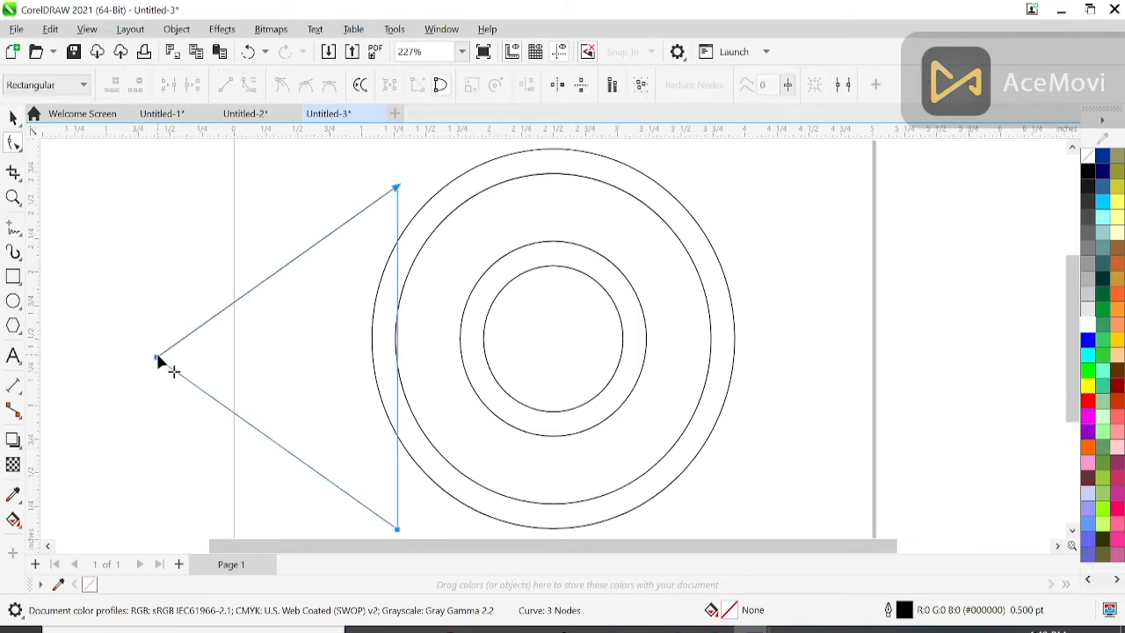
key(ctrl+a)
click(249, 86)
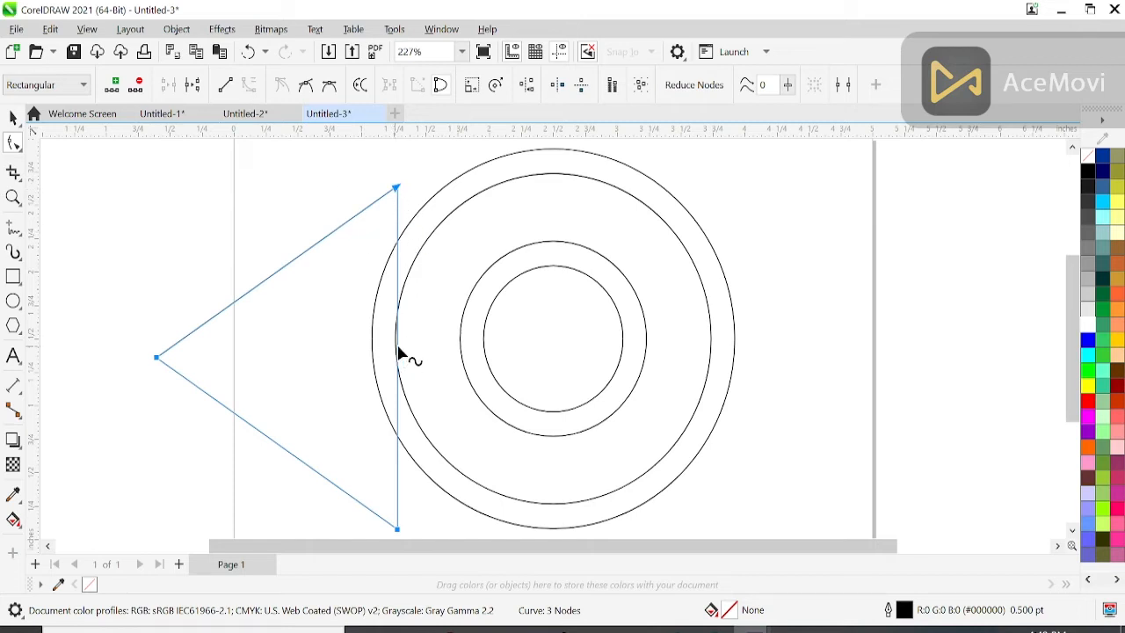
drag(395, 352, 371, 344)
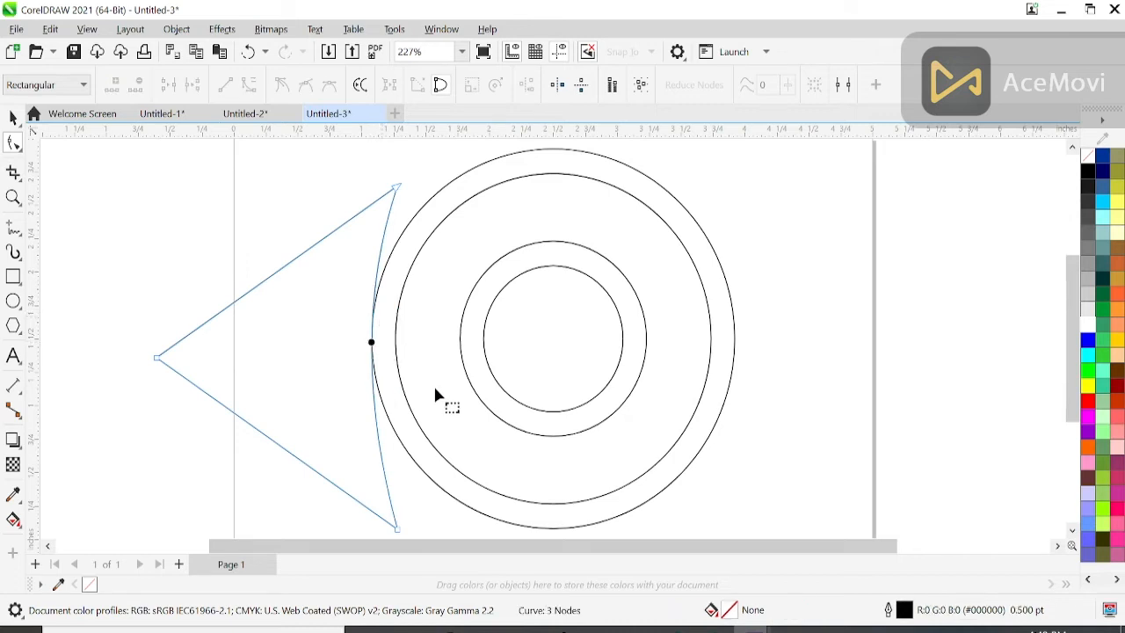
Nudge the triangle's upper and lower corner nodes together to the right, over the outer ring
scroll(434, 385, down, 2)
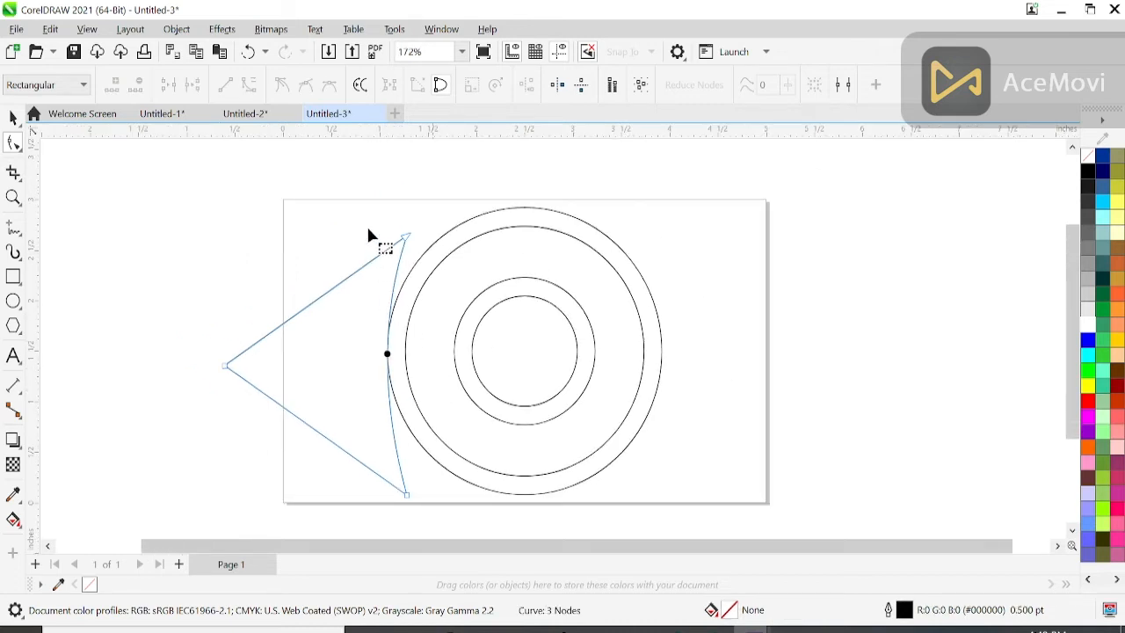
drag(350, 209, 456, 536)
key(Right)
key(Right)
key(Right)
key(Right)
key(Right)
key(Right)
key(Right)
key(Right)
key(Right)
key(Right)
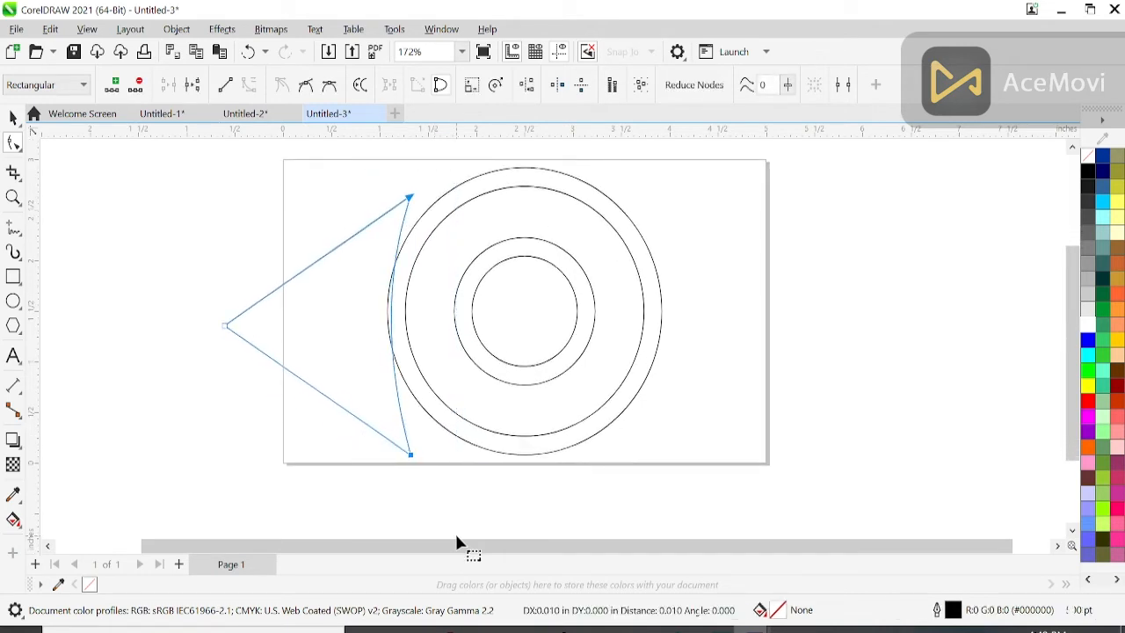
key(Right)
key(Right)
key(Right)
key(Right)
key(Right)
key(Right)
key(Right)
key(Right)
key(Right)
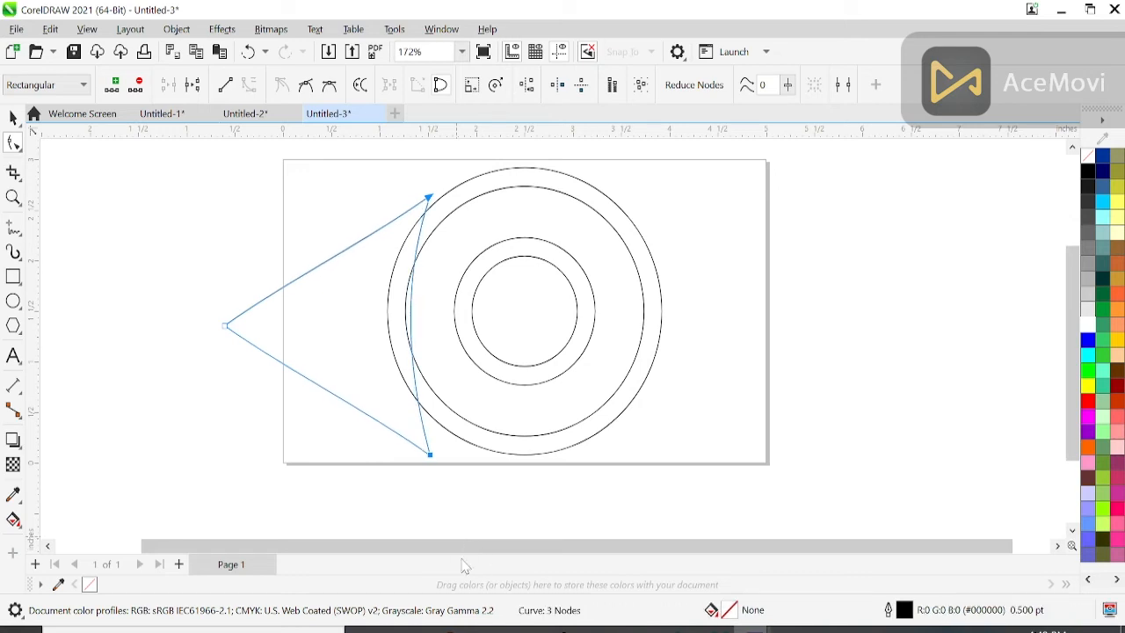
Align the curved triangle and the outermost circle on their shared horizontal and vertical centers
click(13, 117)
key(space)
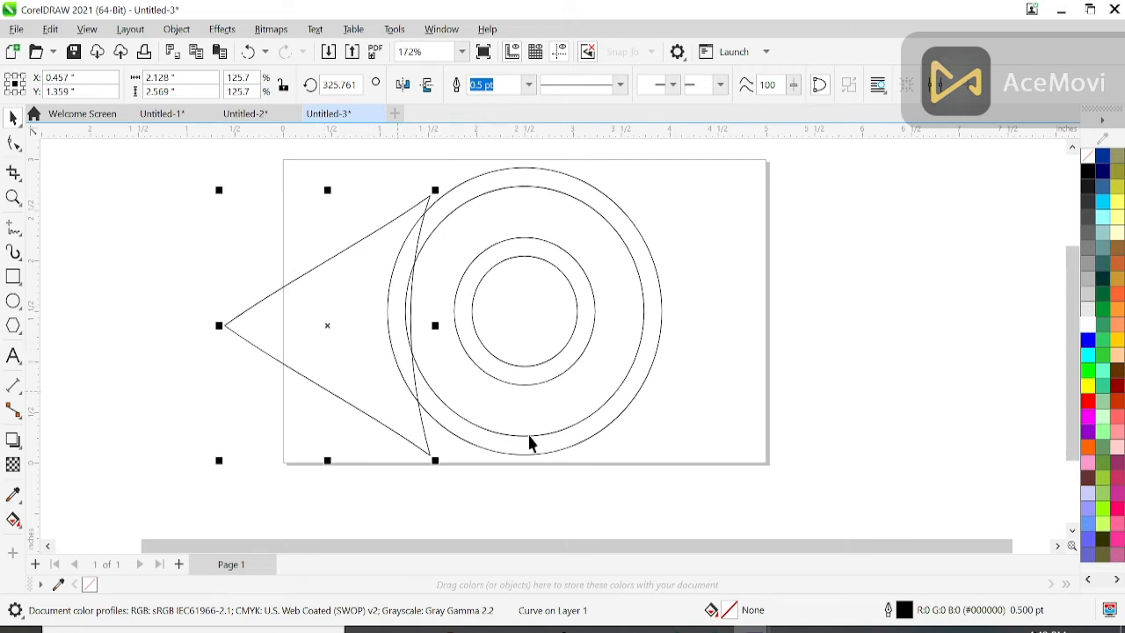
shift+click(524, 456)
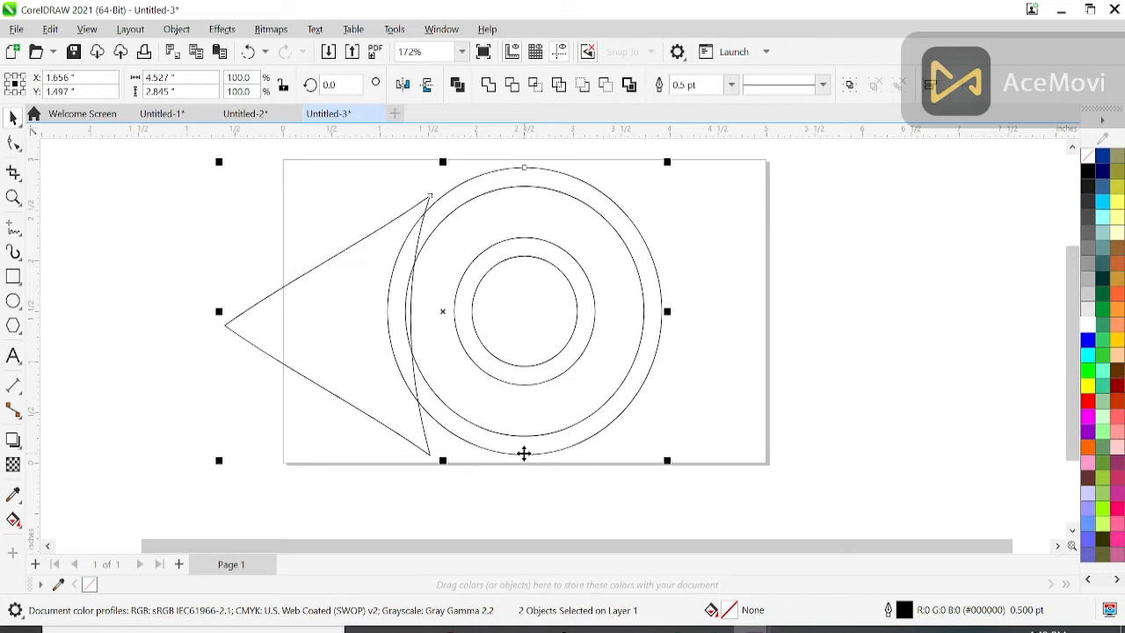
key(c)
key(e)
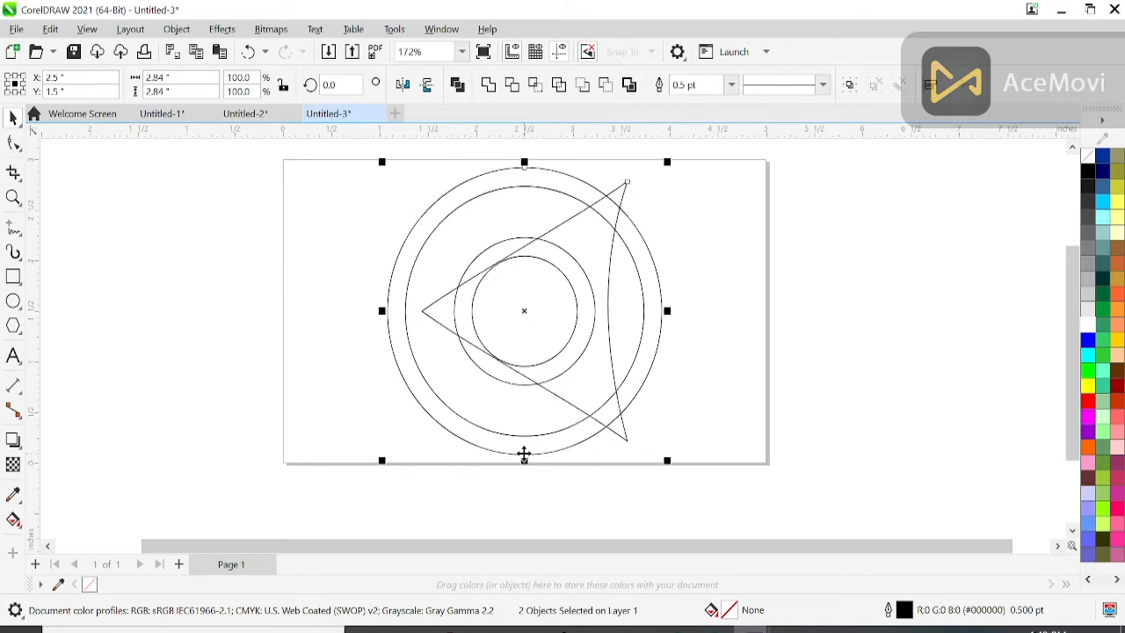
Nudge the curved triangle left until its upper and lower corners meet the outermost circle's left edge, centered at about X 0.75 inches
click(443, 323)
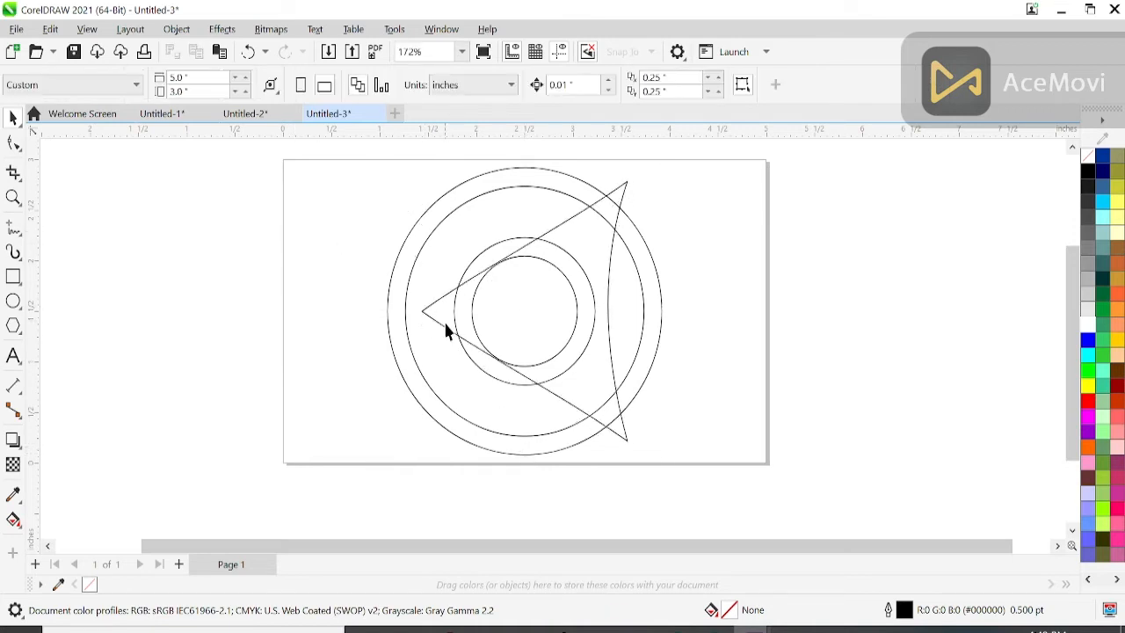
key(Left)
key(Left)
key(Left)
key(Left)
key(Left)
key(Left)
key(Left)
key(Left)
key(Left)
key(Left)
key(Left)
key(Left)
key(Left)
key(Left)
key(Left)
key(Left)
key(Left)
key(Left)
key(Left)
key(Left)
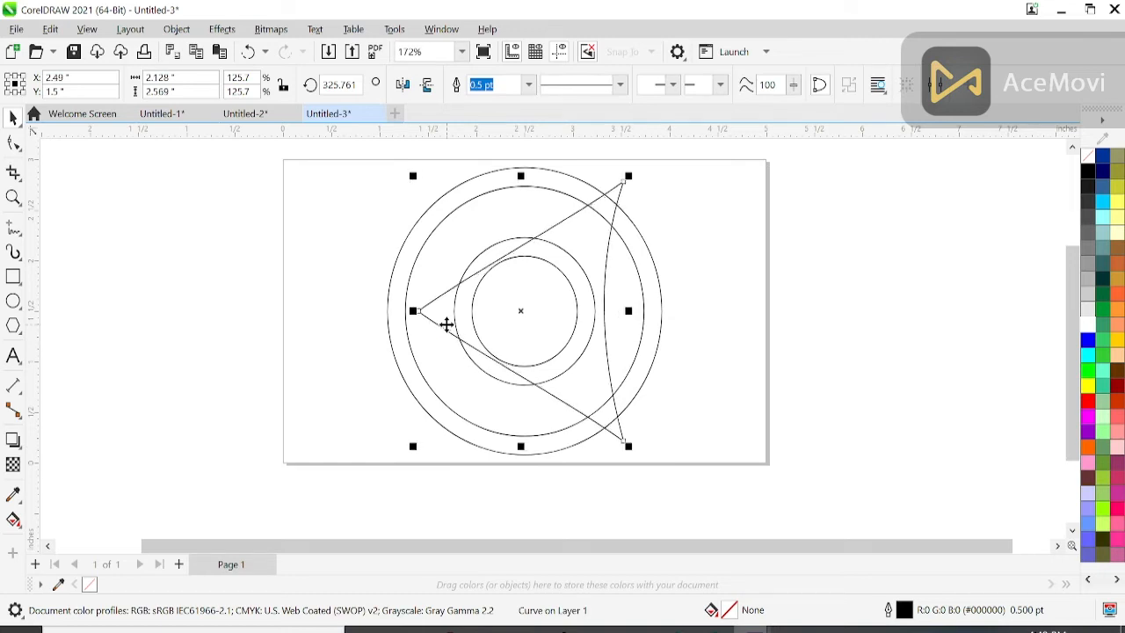
key(Left)
key(Left)
key(Left)
key(Left)
key(Left)
key(Left)
key(Left)
key(Left)
key(Left)
key(Left)
key(Left)
key(Left)
key(Left)
key(Left)
key(Left)
key(Left)
key(Left)
key(Left)
key(Left)
key(Left)
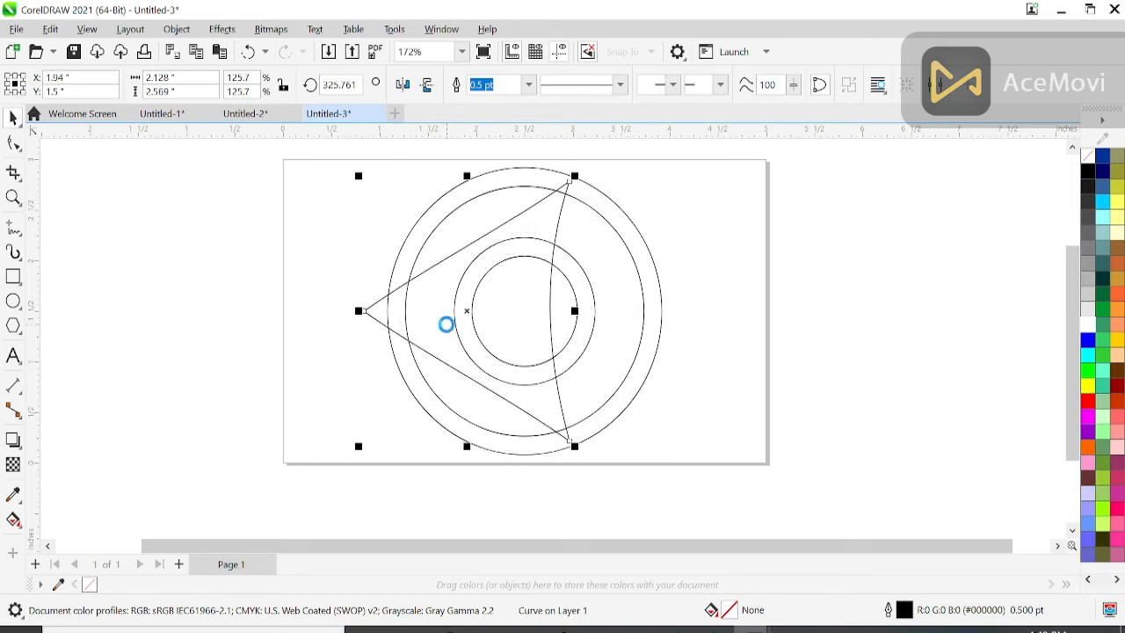
key(Left)
key(Left)
key(Left)
key(Left)
key(Left)
key(Left)
key(Left)
key(Left)
key(Left)
key(Left)
key(Left)
key(Left)
key(Left)
key(Left)
key(Left)
key(Left)
key(Left)
key(Left)
key(Left)
key(Left)
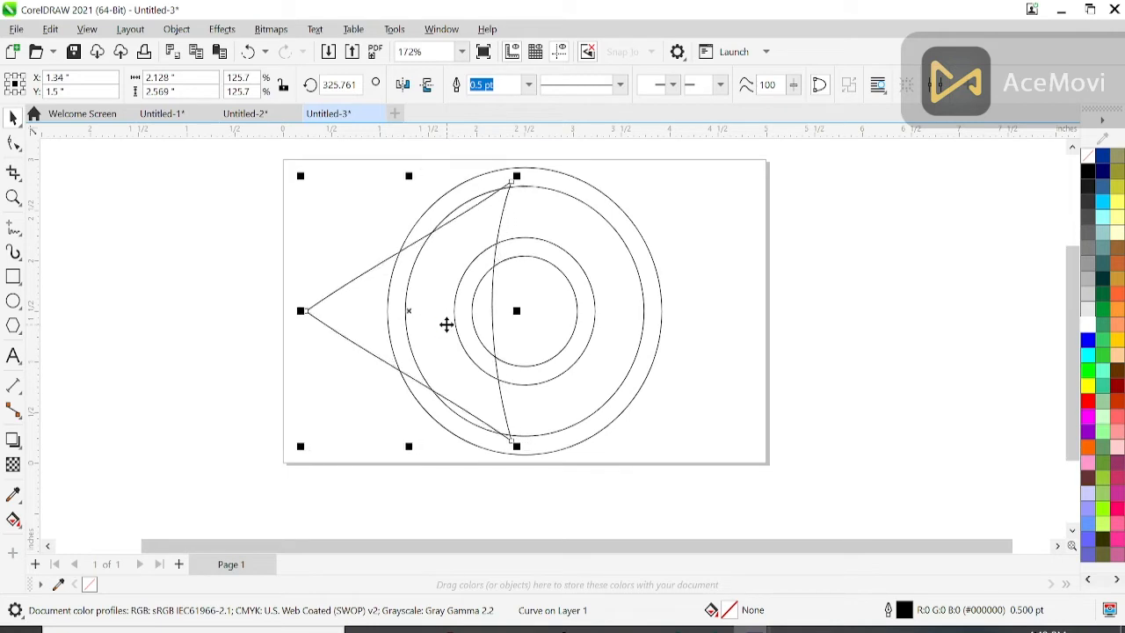
key(Left)
key(Left)
key(Left)
key(Left)
key(Left)
key(Left)
key(Left)
key(Left)
key(Left)
key(Left)
key(Left)
key(Left)
key(Left)
key(Left)
key(Left)
key(Left)
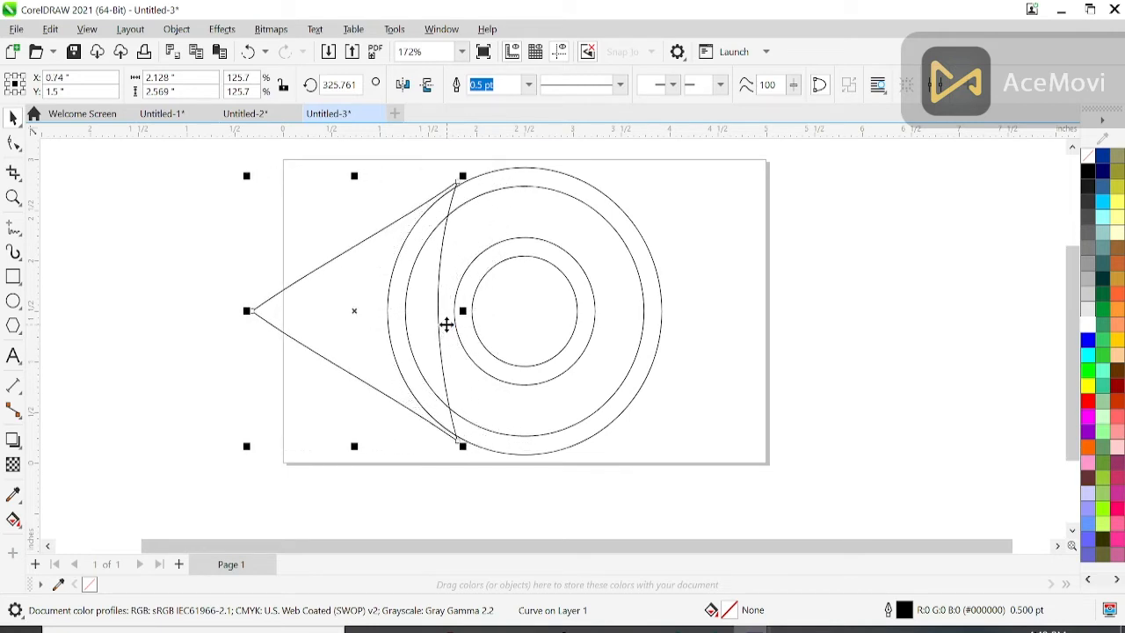
Bend the triangle's upper and lower slanted sides inward near the tip by adjusting the curves with the Shape tool
scroll(446, 325, up, 2)
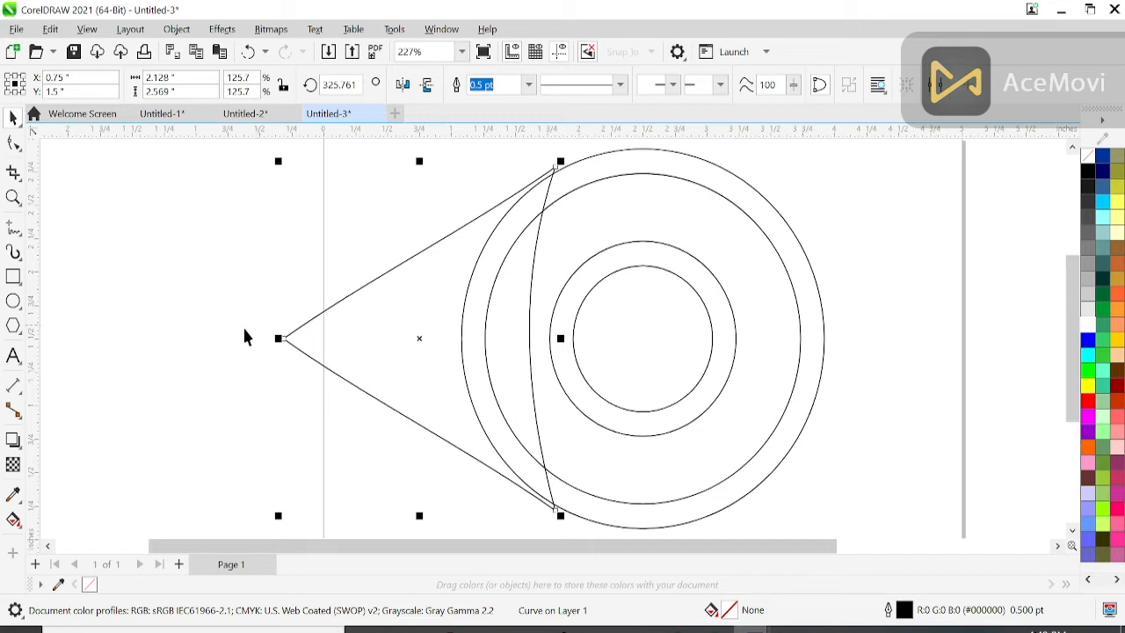
click(13, 142)
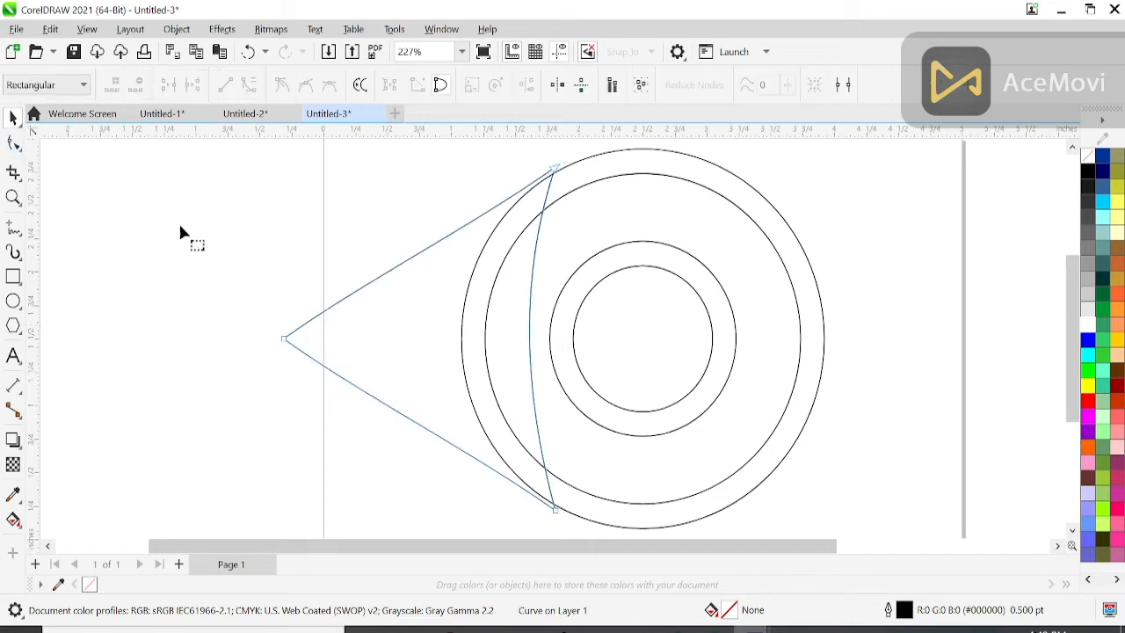
click(282, 338)
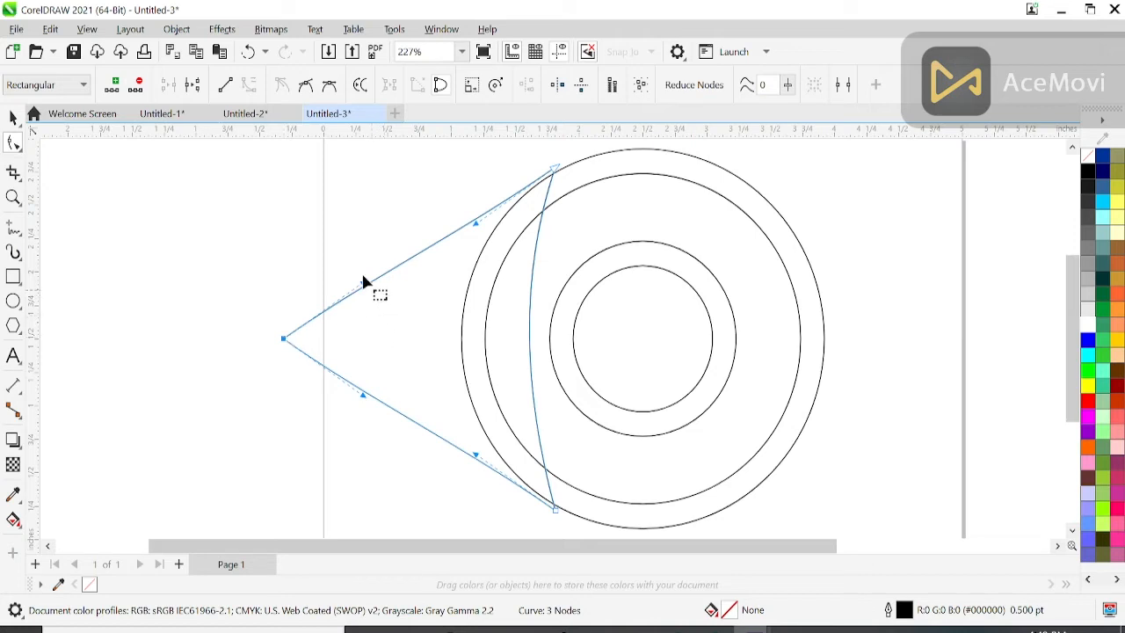
drag(366, 288, 373, 302)
click(283, 338)
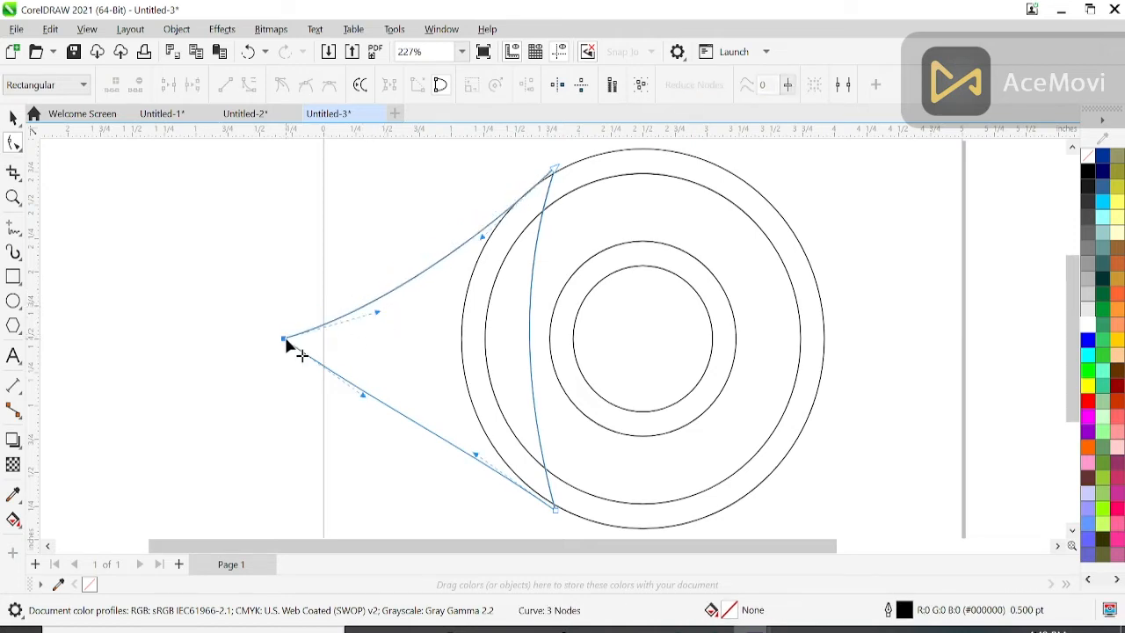
click(363, 389)
drag(363, 388, 377, 368)
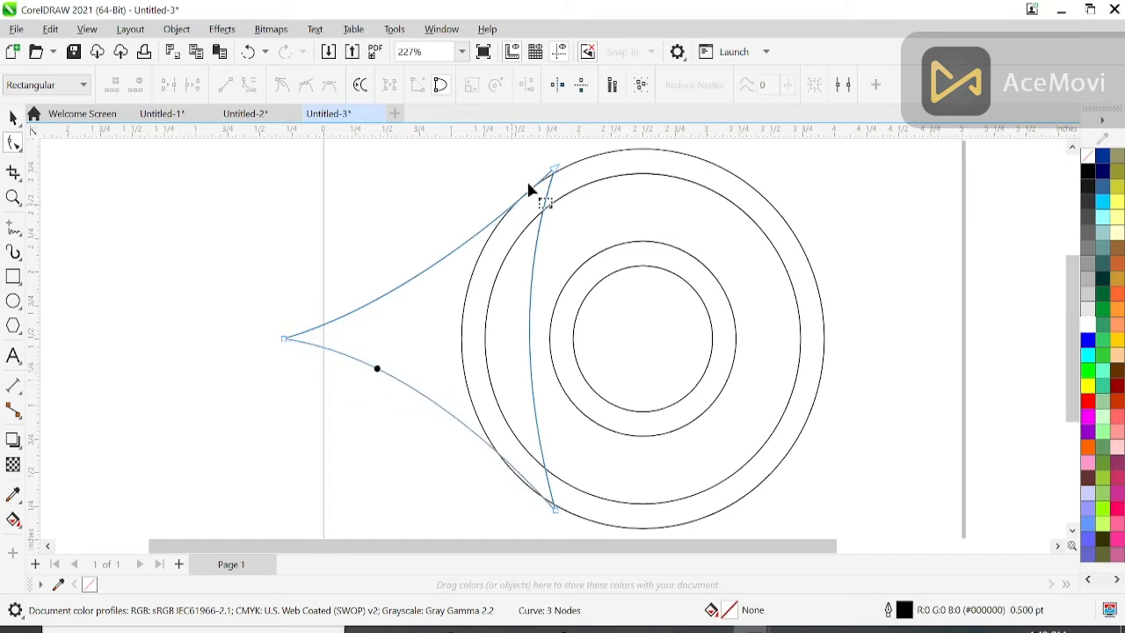
Pull the curve handles at the triangle's two corners outward to give both slanted sides matching S-curves
click(557, 172)
drag(473, 219, 393, 242)
click(556, 510)
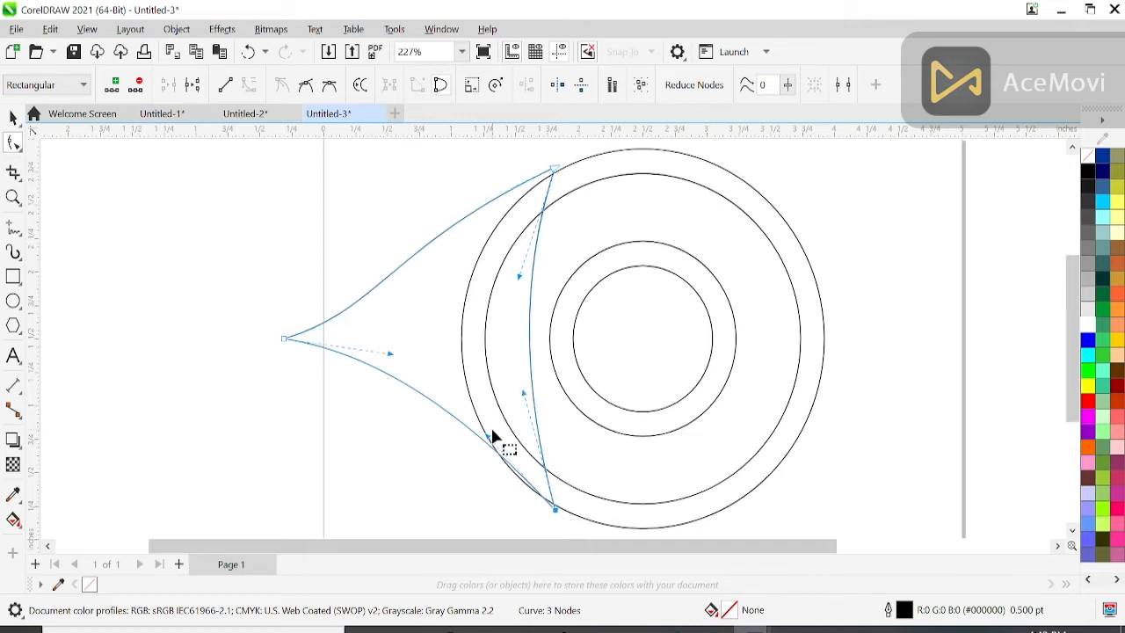
drag(488, 437, 442, 441)
click(379, 440)
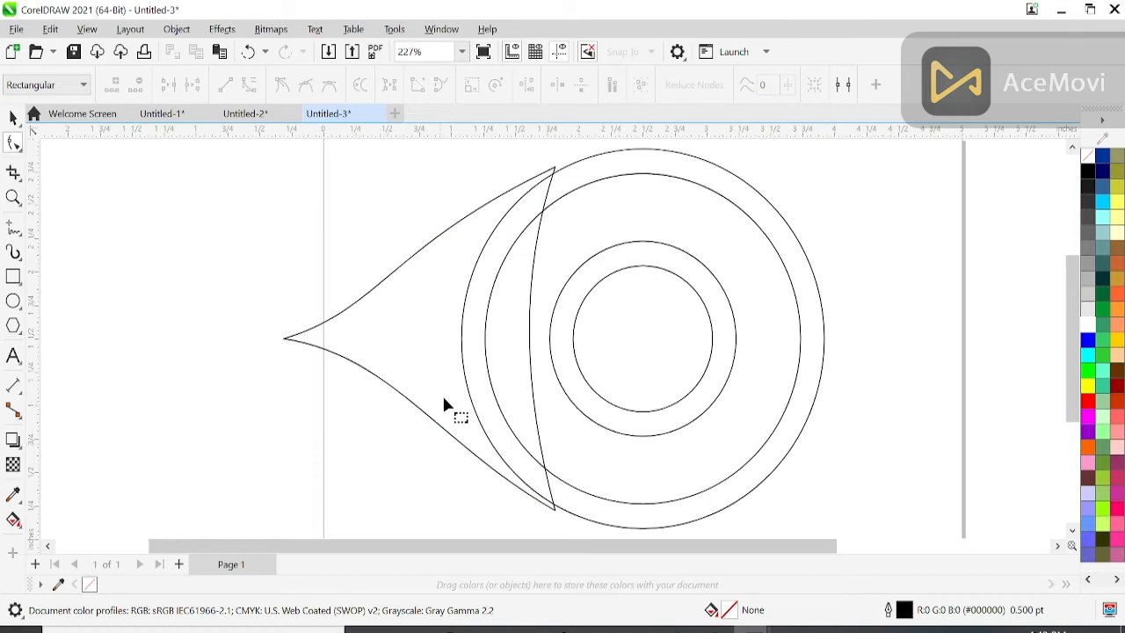
Nudge the triangle's upper and lower corner nodes together slightly to the right along the outermost circle
scroll(453, 372, down, 1)
click(505, 336)
drag(599, 498, 598, 507)
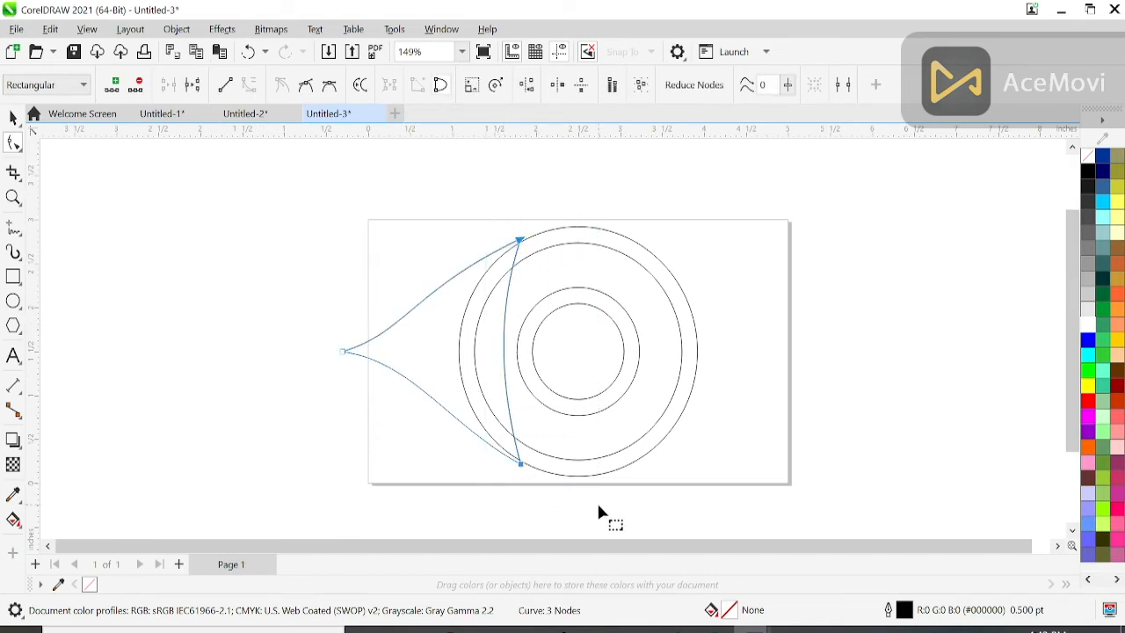
key(Right)
key(Right)
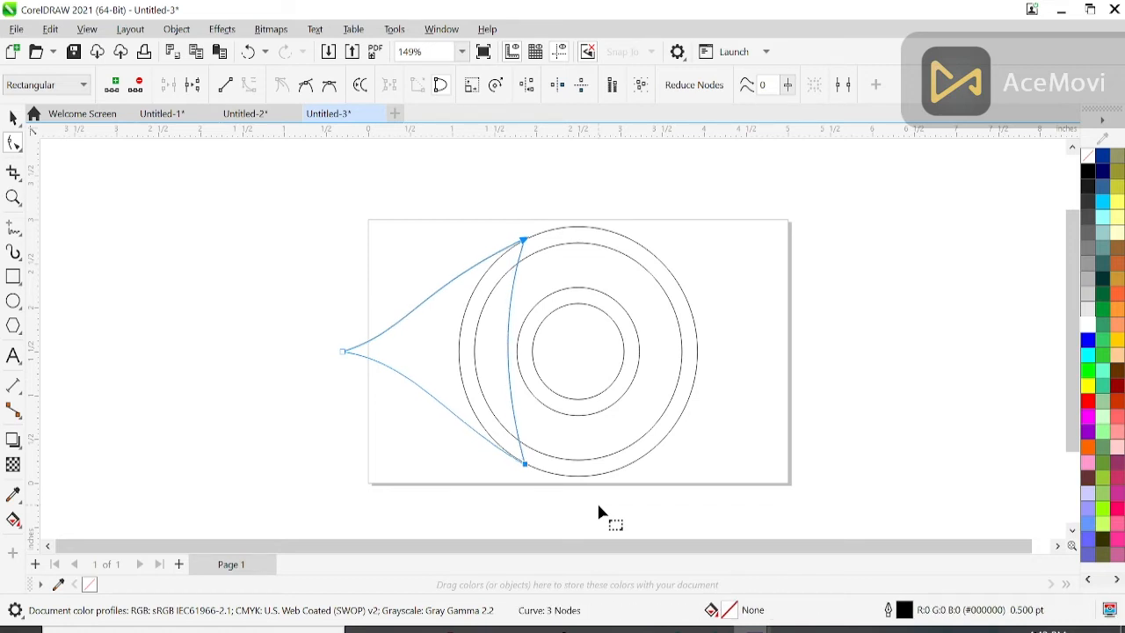
key(Right)
Fine-tune the curve handles of the two slanted sides so the tip looks symmetrical
click(343, 351)
scroll(508, 359, up, 1)
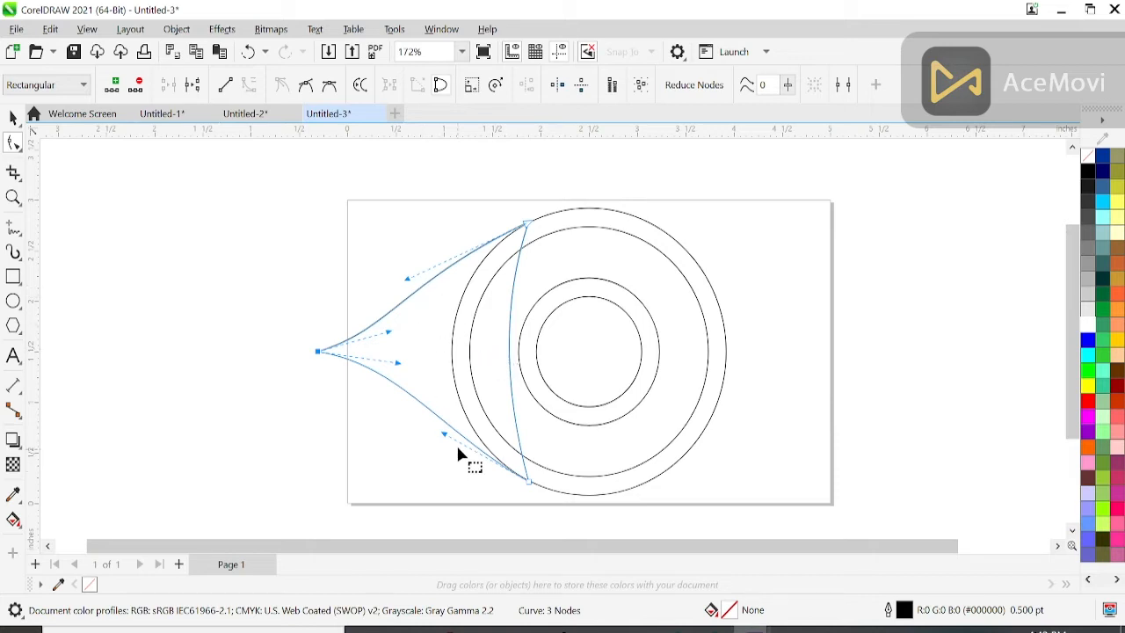
drag(444, 434, 437, 436)
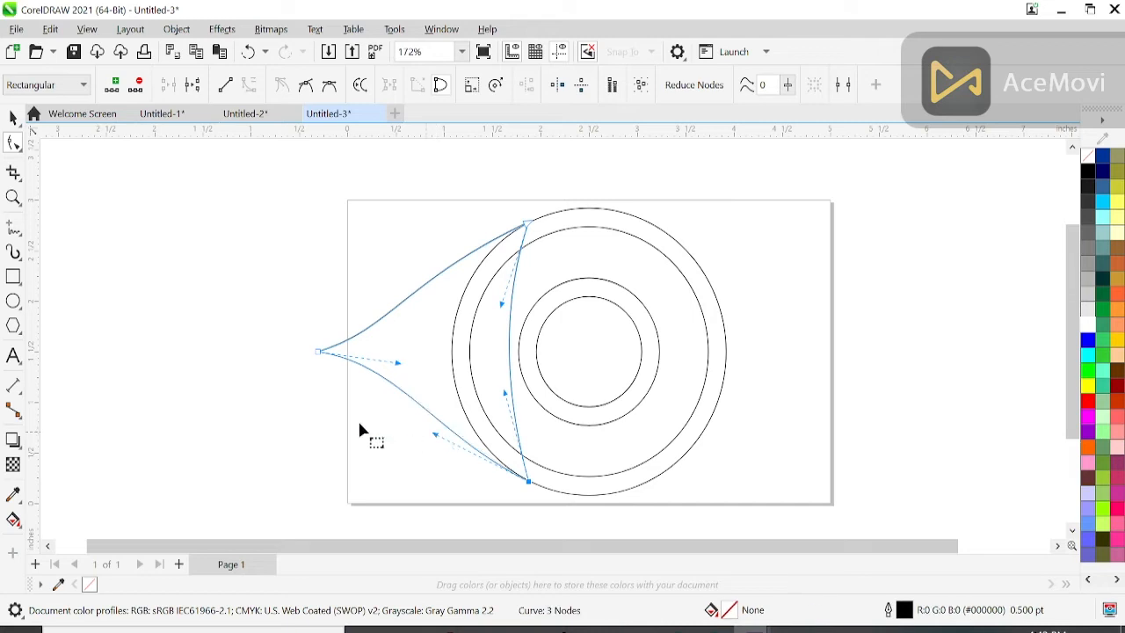
drag(322, 355, 409, 278)
drag(385, 327, 397, 339)
click(320, 287)
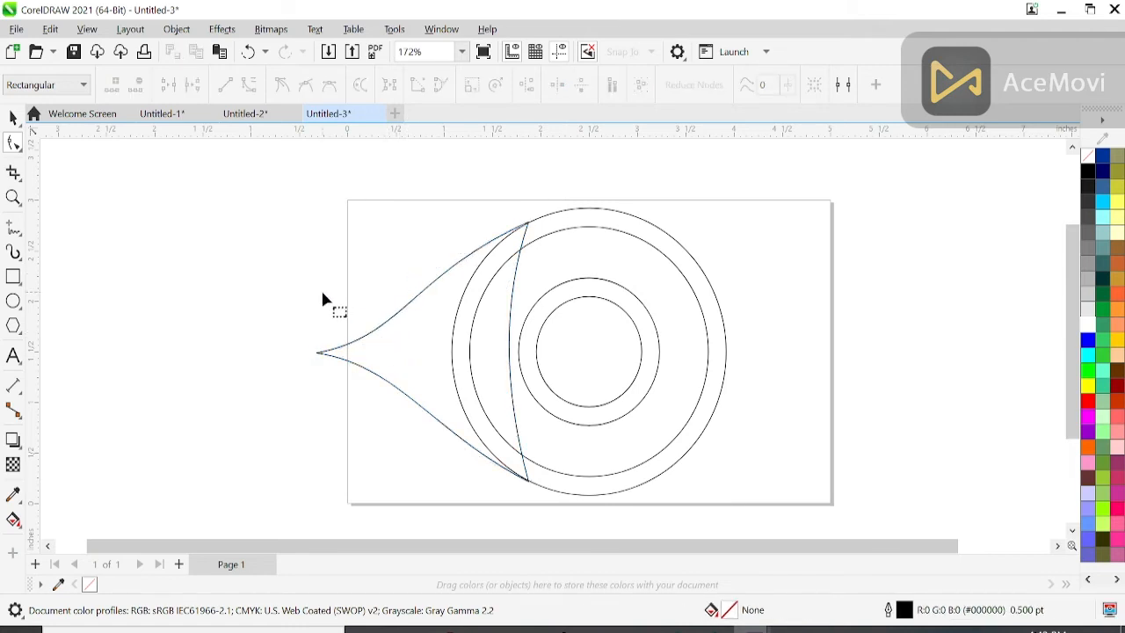
Use Smart Fill to fill the triangle area outside the outermost circle with black and no outline
scroll(319, 287, down, 1)
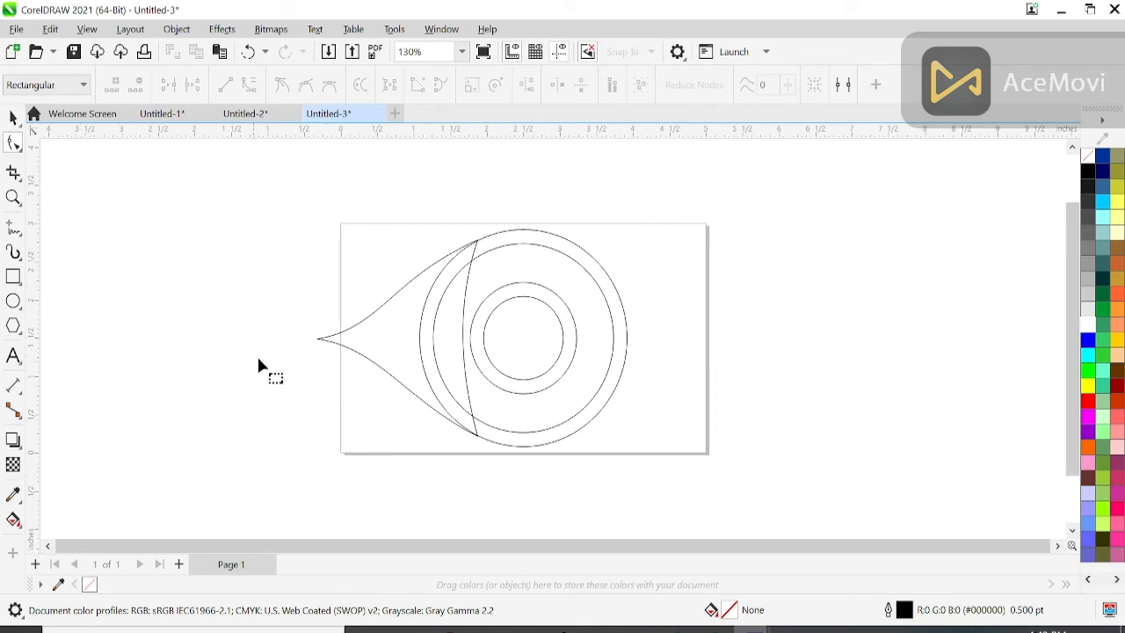
click(20, 526)
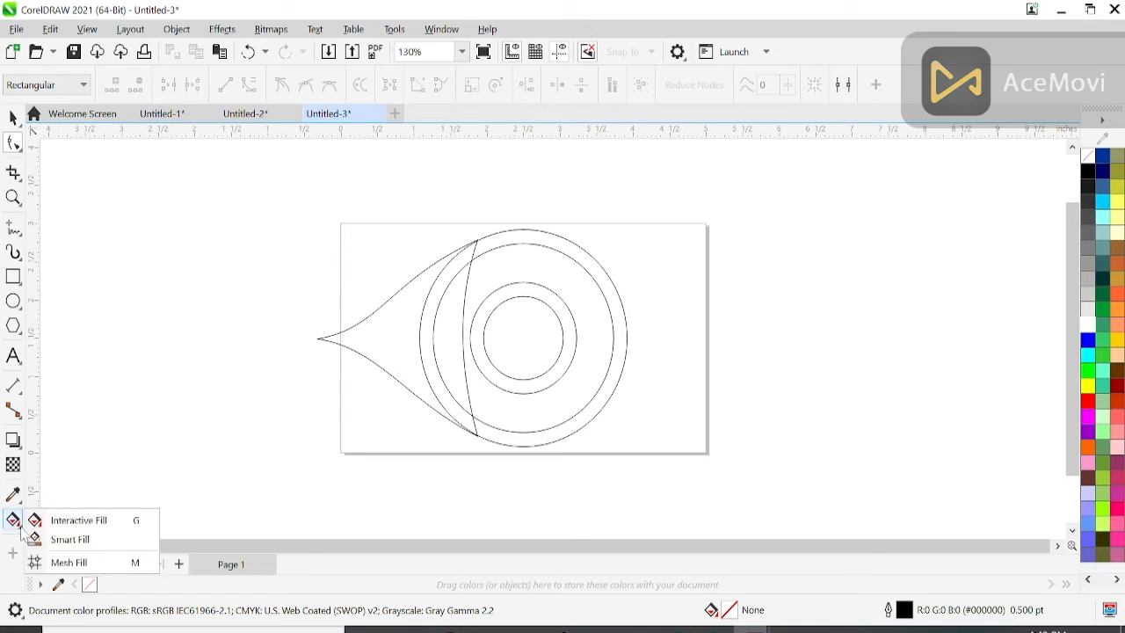
click(54, 538)
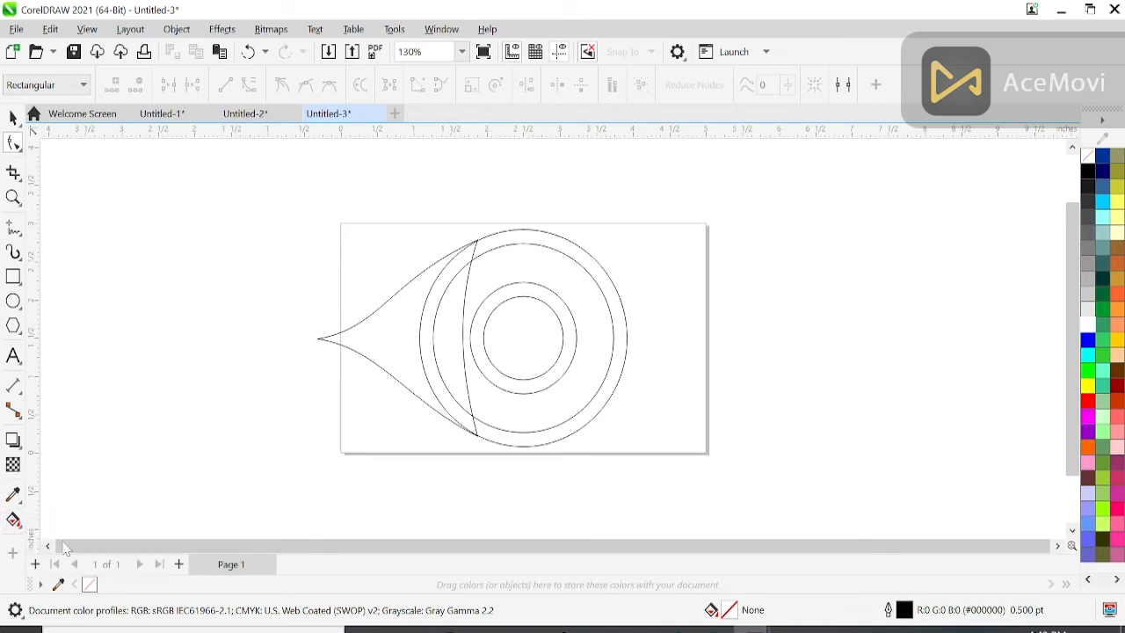
click(379, 331)
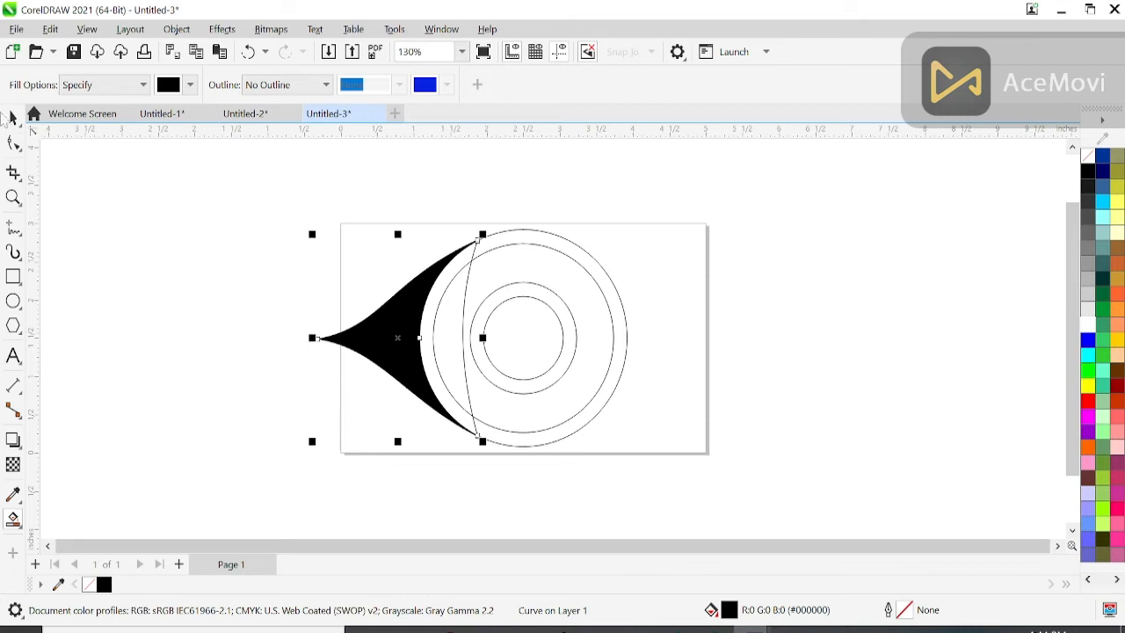
Delete the original curved triangle outline overlapping the circles
click(12, 117)
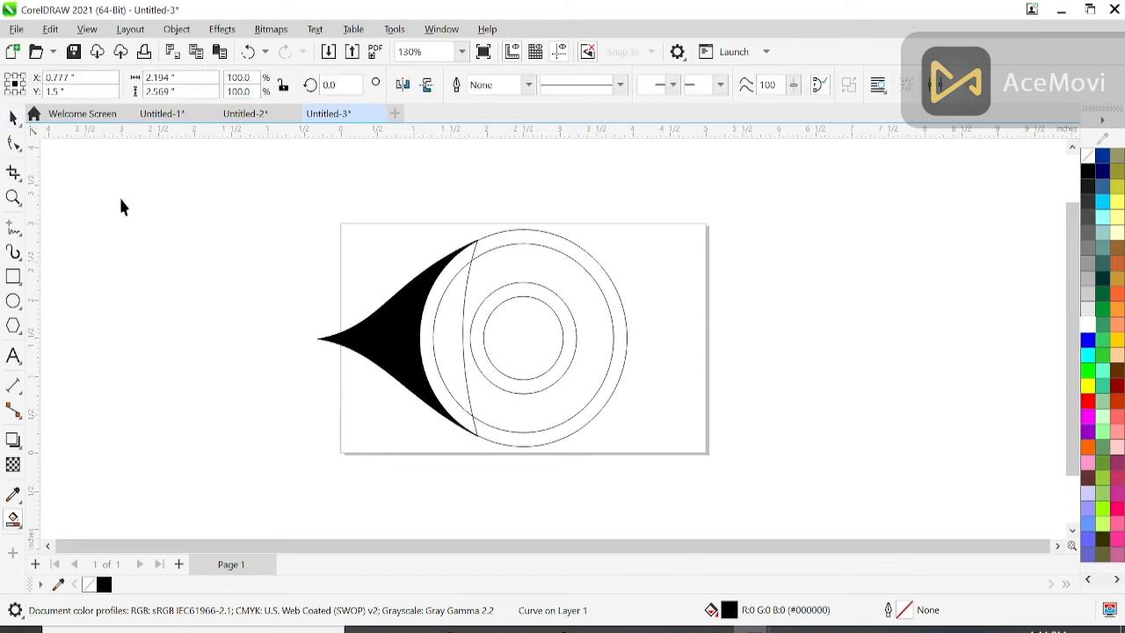
click(465, 294)
key(Delete)
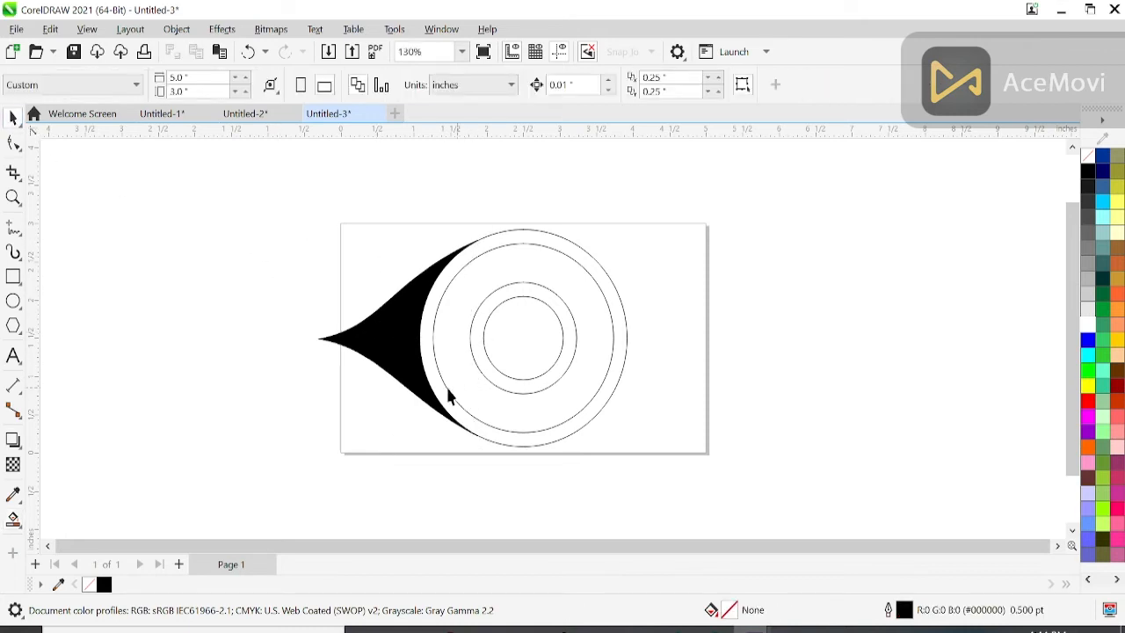
Create a horizontally mirrored duplicate of the black pointed shape
click(394, 363)
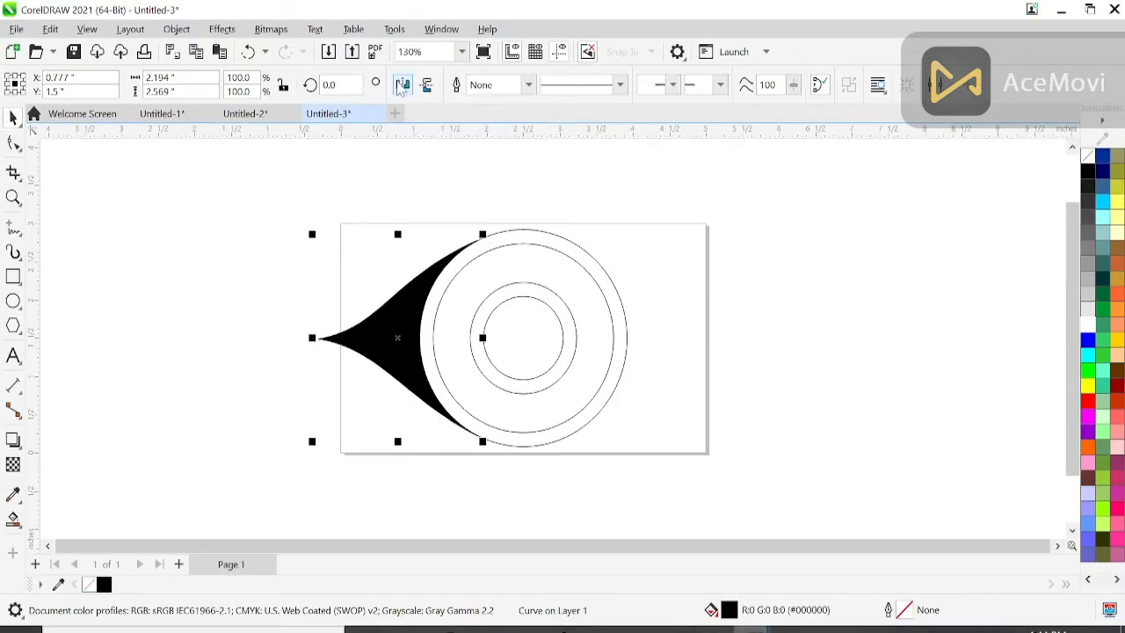
click(401, 88)
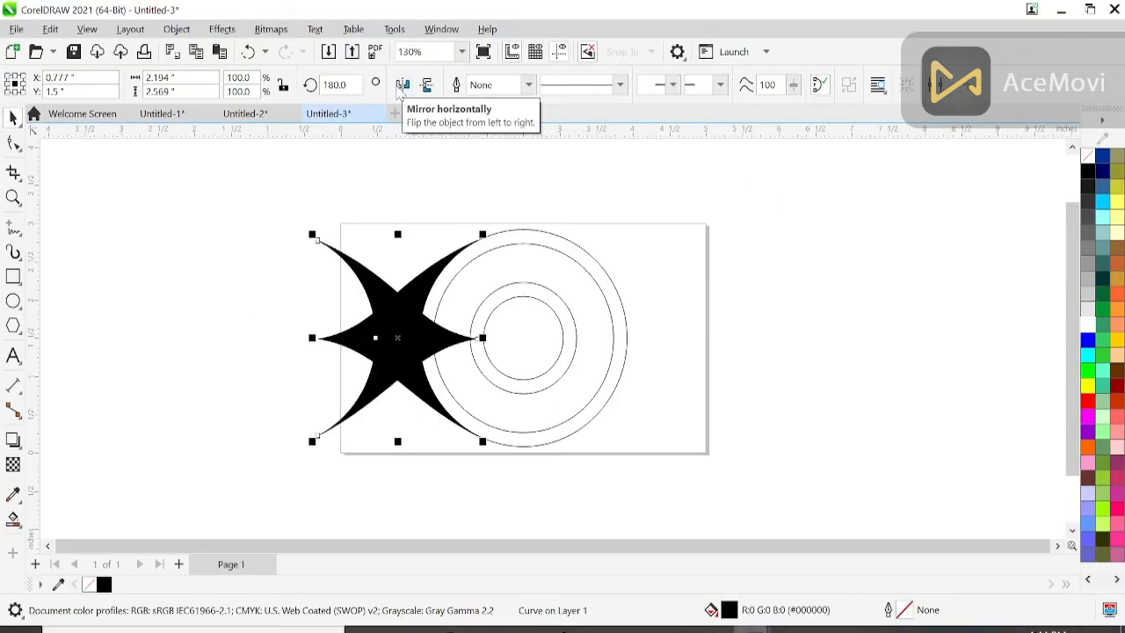
key(Right)
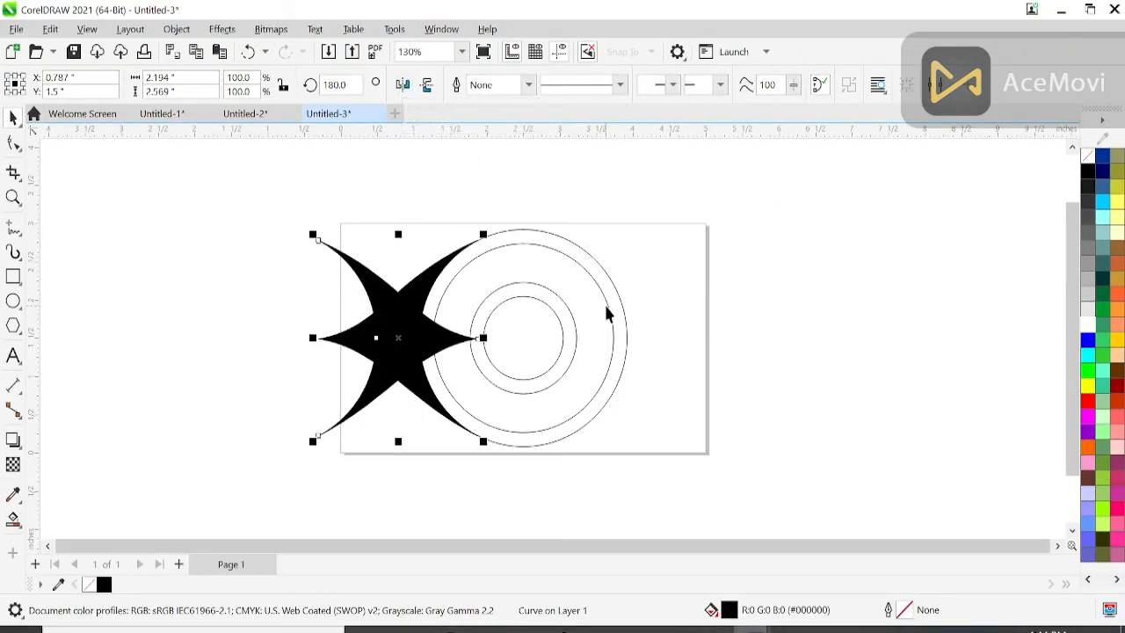
key(ctrl+z)
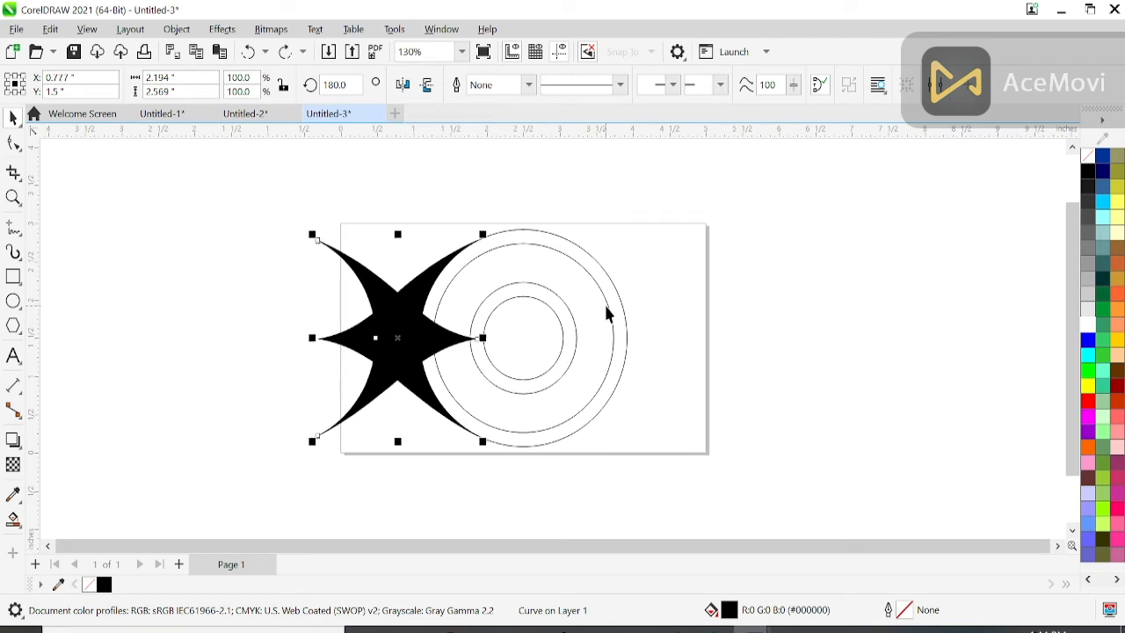
Move the mirrored black shape horizontally to X 4.217" so its inner curve meets the opposite side of the outermost circle
click(302, 281)
click(349, 255)
key(ctrl+shift+z)
key(Right)
key(Right)
key(Right)
key(Right)
key(Right)
key(Right)
key(Right)
key(Right)
key(Right)
key(Right)
key(Right)
key(Right)
key(Right)
key(Right)
key(Right)
key(Right)
key(Right)
key(Right)
key(Right)
key(Right)
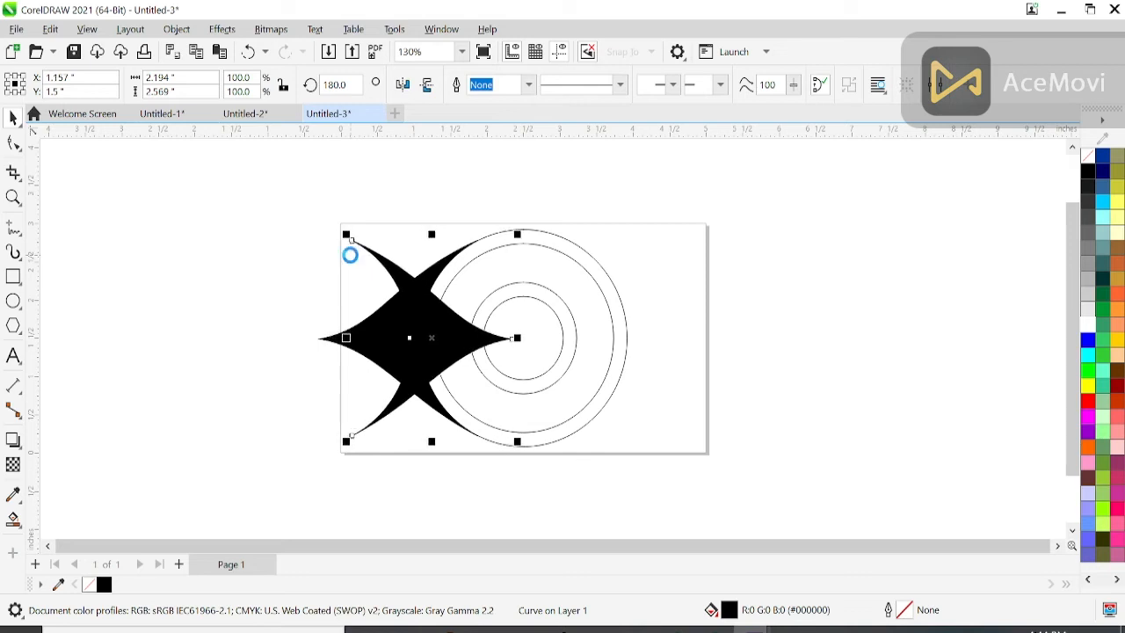
key(Right)
key(Right)
key(Right)
key(Right)
key(Right)
key(Right)
key(Right)
key(Right)
key(Right)
key(Right)
key(Right)
key(Right)
key(Right)
key(Right)
key(Right)
key(Right)
key(Right)
key(Right)
key(Right)
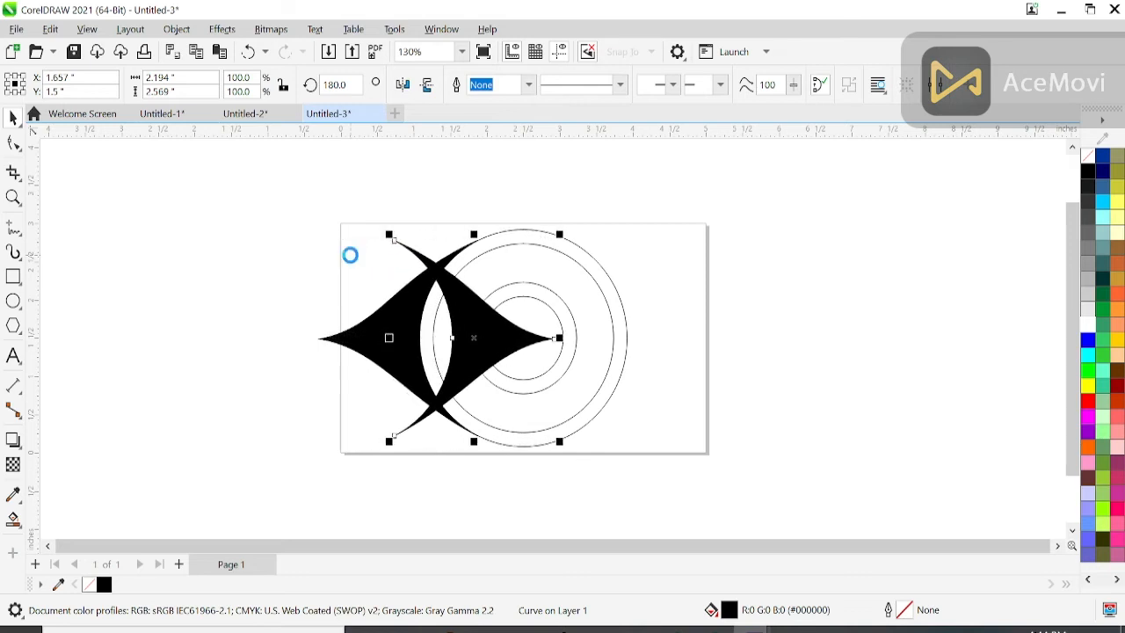
key(Right)
key(Right)
key(Right)
key(Right)
key(Right)
key(Right)
key(Right)
key(Right)
key(Right)
key(Right)
key(Right)
key(Right)
key(Right)
key(Right)
key(Right)
key(Right)
key(Right)
key(Right)
key(Right)
key(Right)
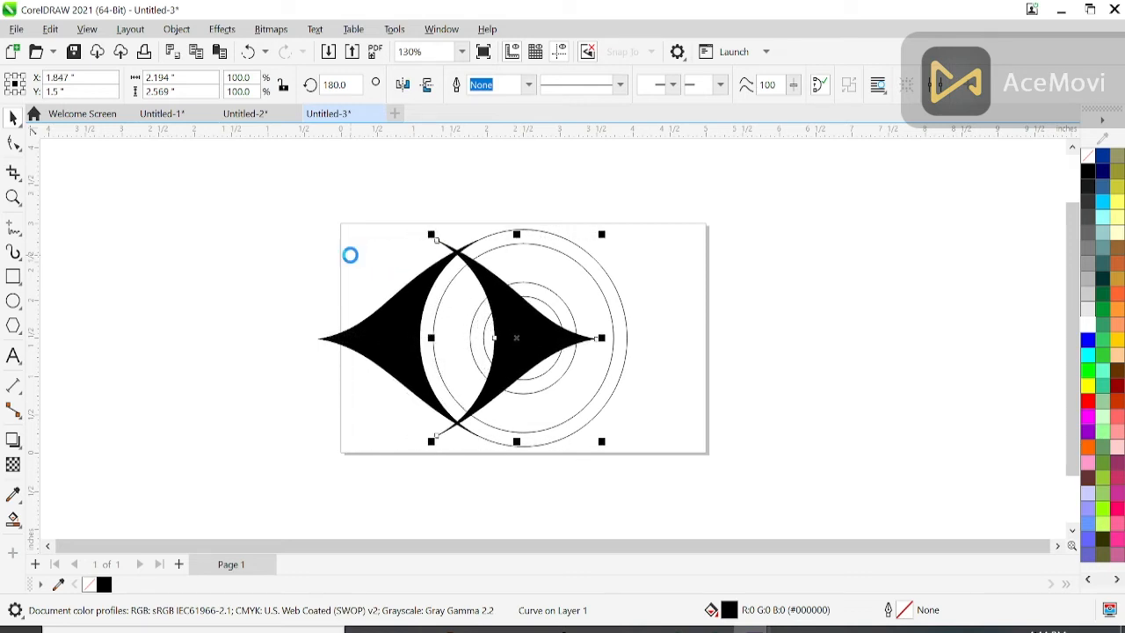
key(Right)
key(Right)
key(Right)
key(Right)
key(Right)
key(Right)
key(Right)
key(Right)
key(Right)
key(Right)
key(Right)
key(Right)
key(Right)
key(Right)
key(Right)
key(Right)
key(Right)
key(Right)
key(Right)
key(Right)
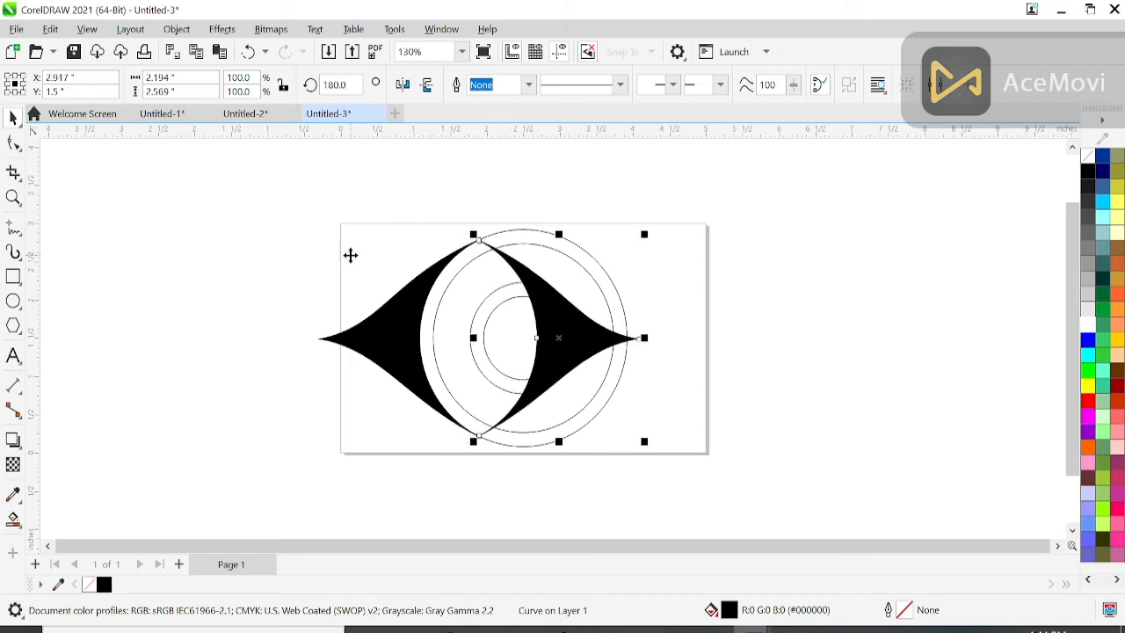
key(Right)
key(Right)
key(Right)
key(Right)
key(Right)
key(Right)
key(Right)
key(Right)
key(Right)
key(Right)
key(Right)
key(Right)
key(Right)
key(Right)
key(Right)
key(Right)
key(Right)
key(Right)
key(Right)
key(Right)
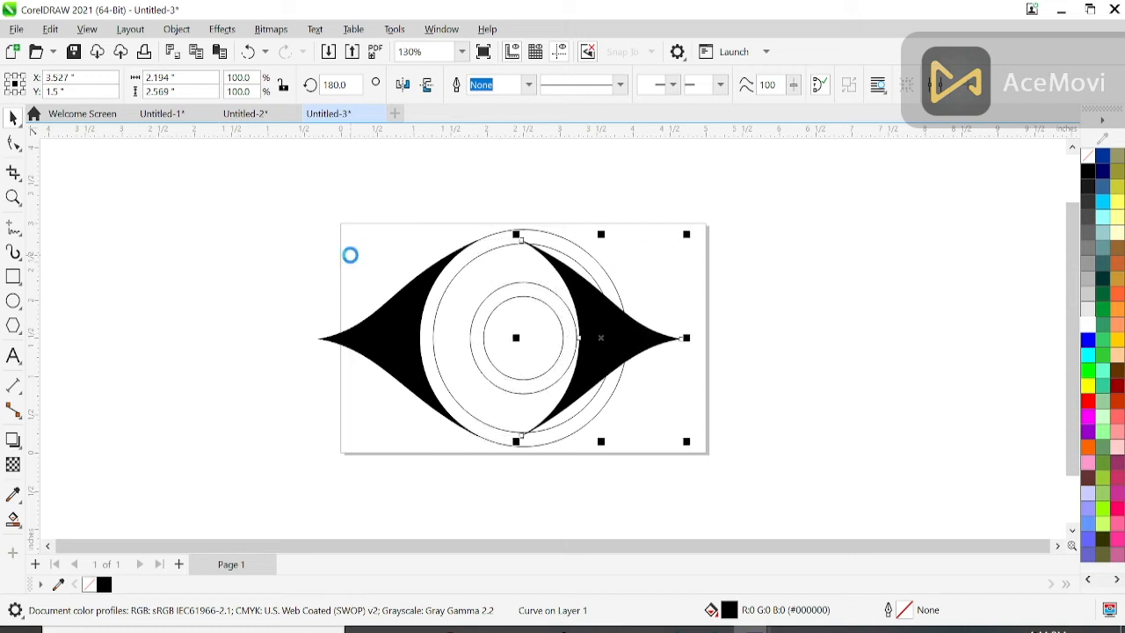
key(Right)
key(Right)
key(Right)
key(Right)
key(Right)
key(Right)
key(Right)
key(Right)
key(Right)
key(Right)
key(Right)
key(Right)
key(Right)
key(Right)
key(Right)
key(Right)
key(Right)
key(Right)
key(Right)
key(Right)
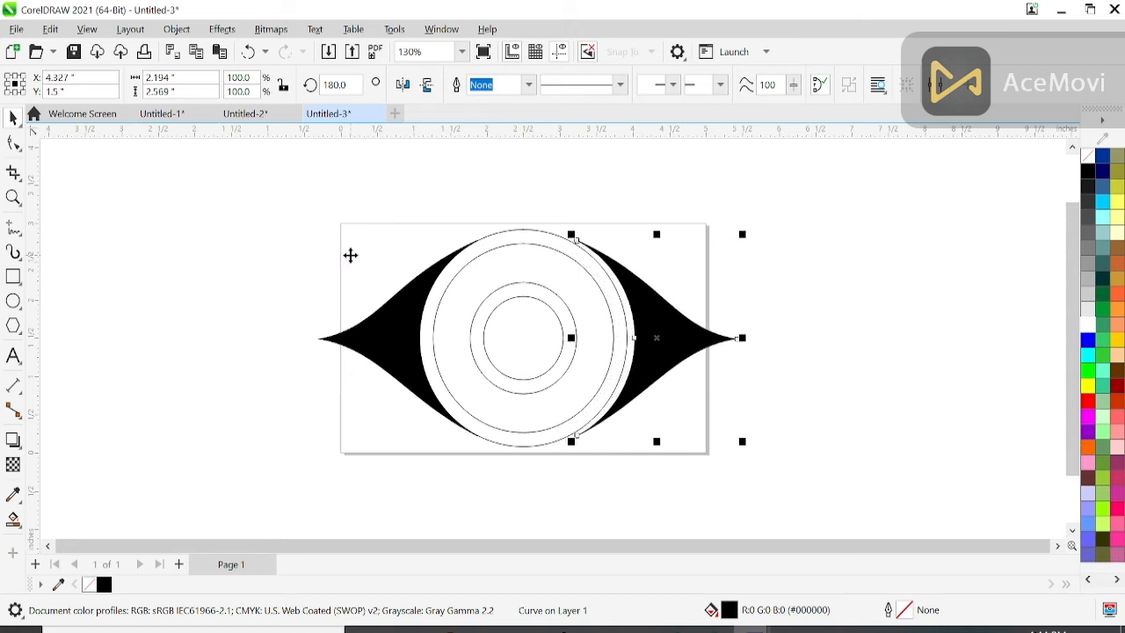
key(shift+F2)
key(Left)
key(Left)
key(Left)
key(Left)
key(Left)
key(Left)
key(Left)
key(Left)
key(Left)
key(Left)
key(Left)
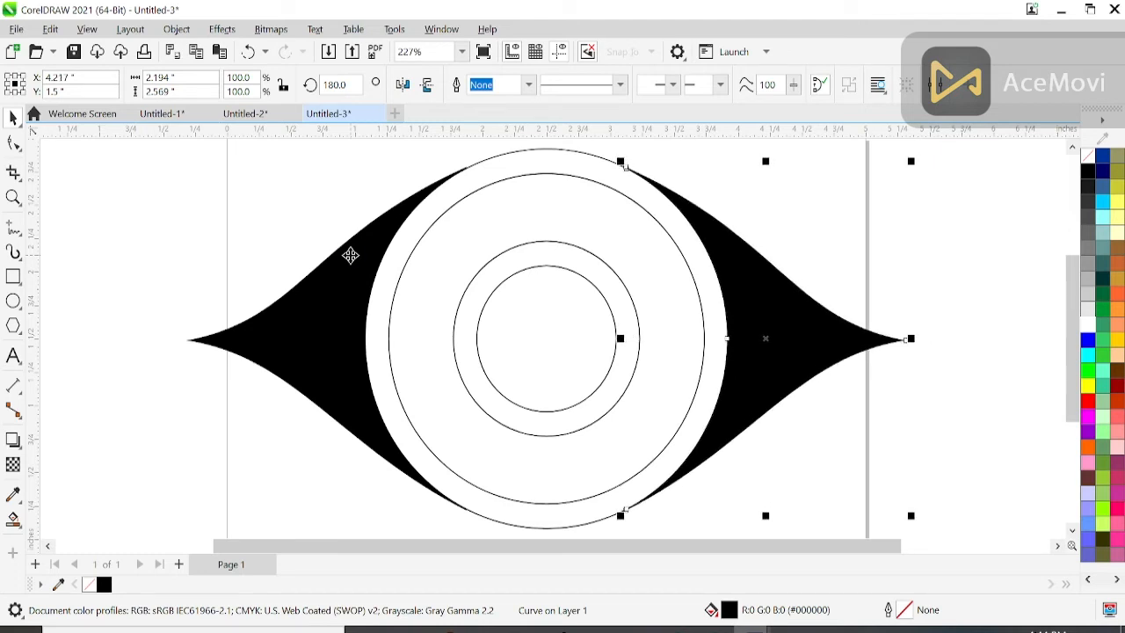
Delete the outermost circle that touches the two black pointed shapes
key(Escape)
click(517, 150)
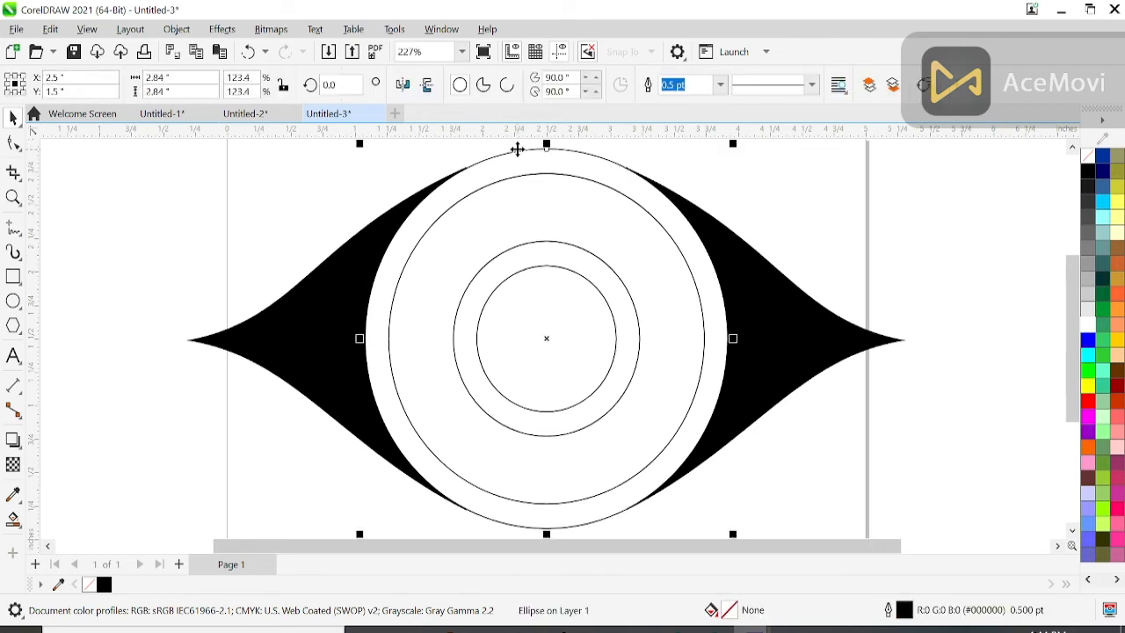
key(Delete)
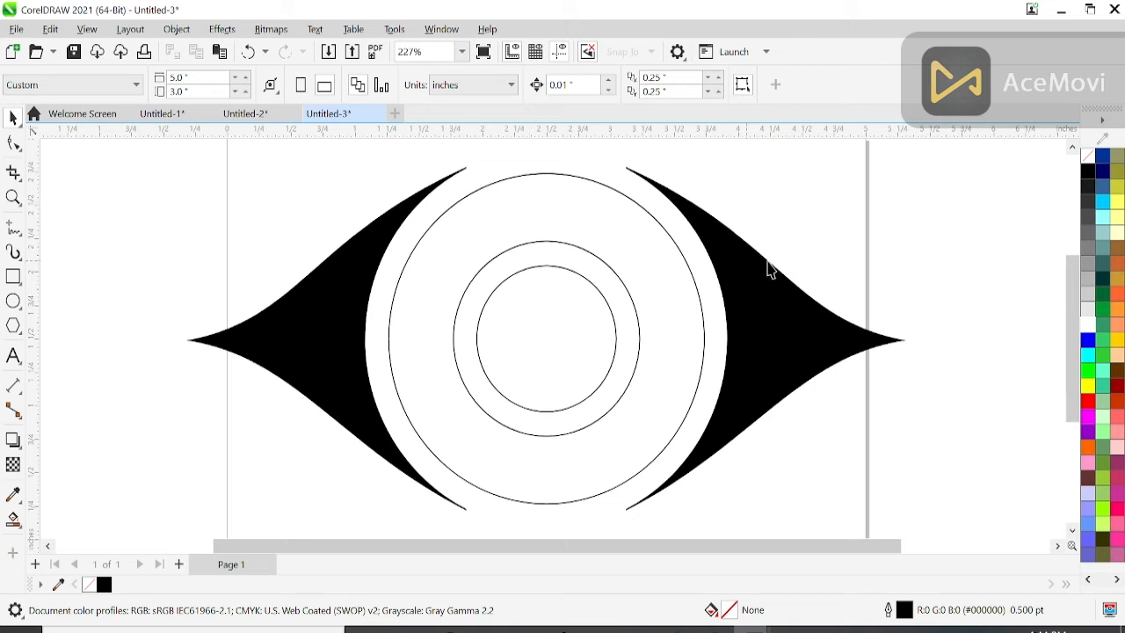
click(782, 359)
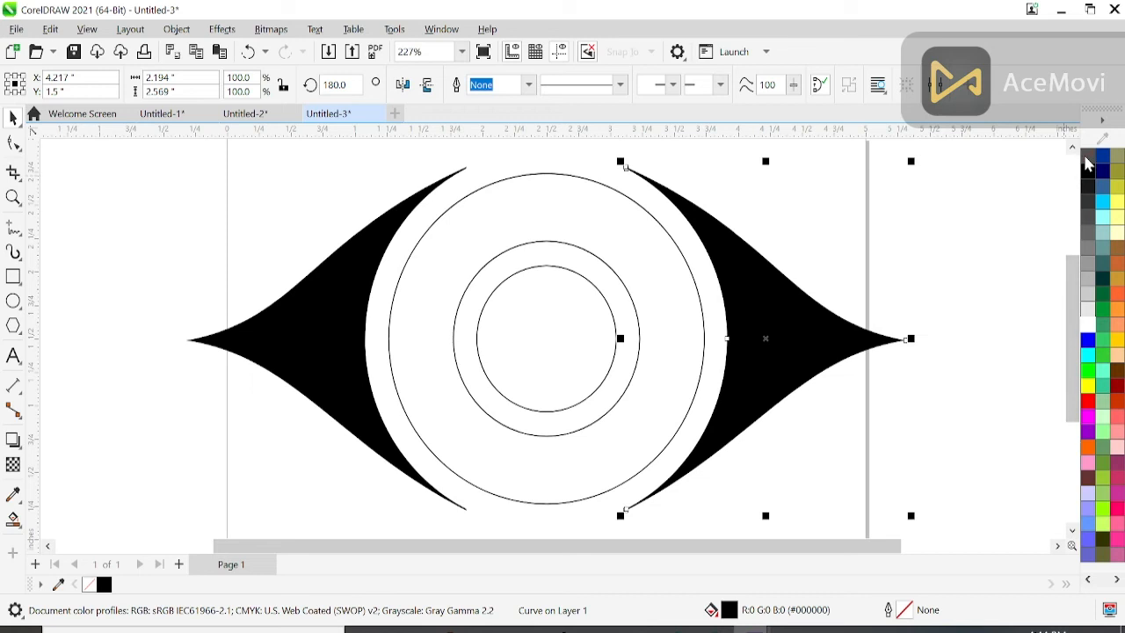
click(266, 359)
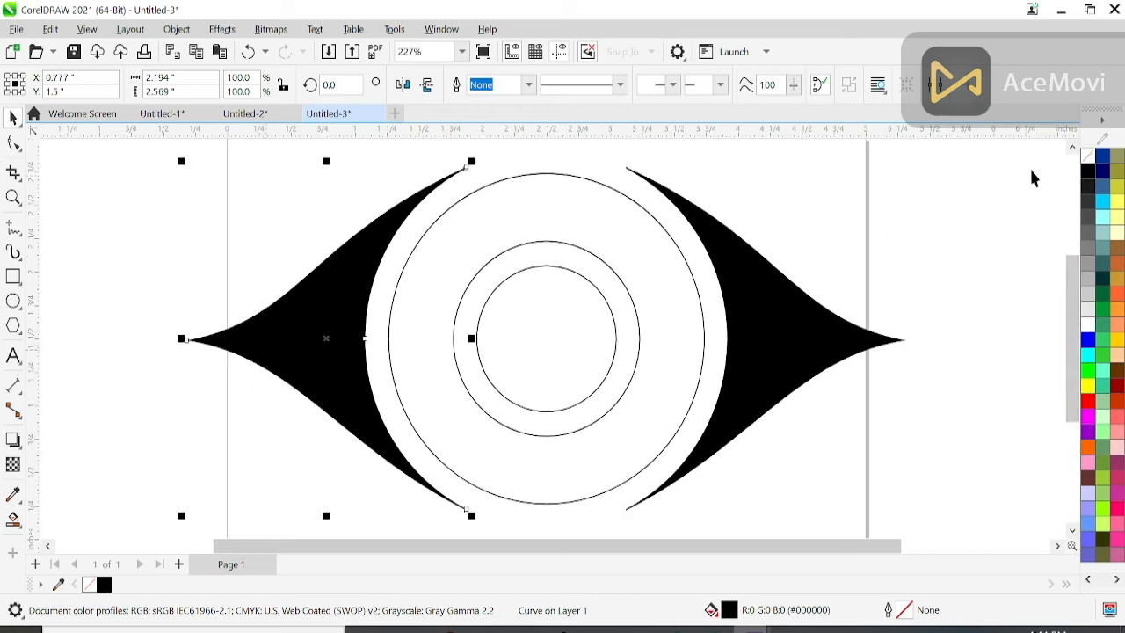
click(1015, 218)
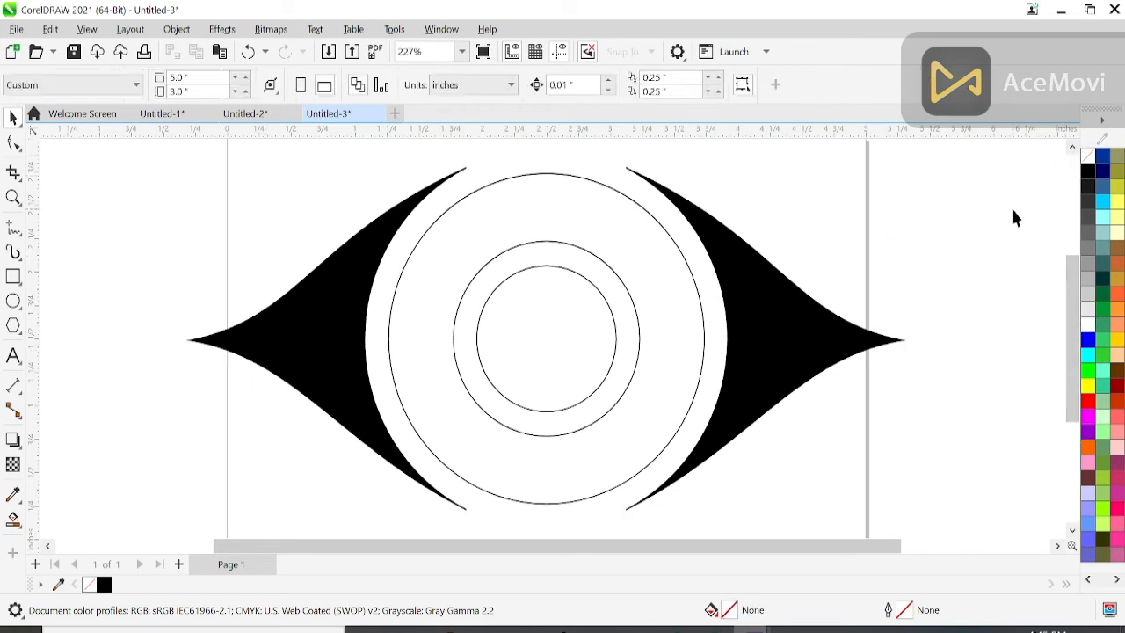
Fill the largest remaining circle with orange (#FF6600) and the middle circle with golden yellow (#FFCC00)
click(631, 410)
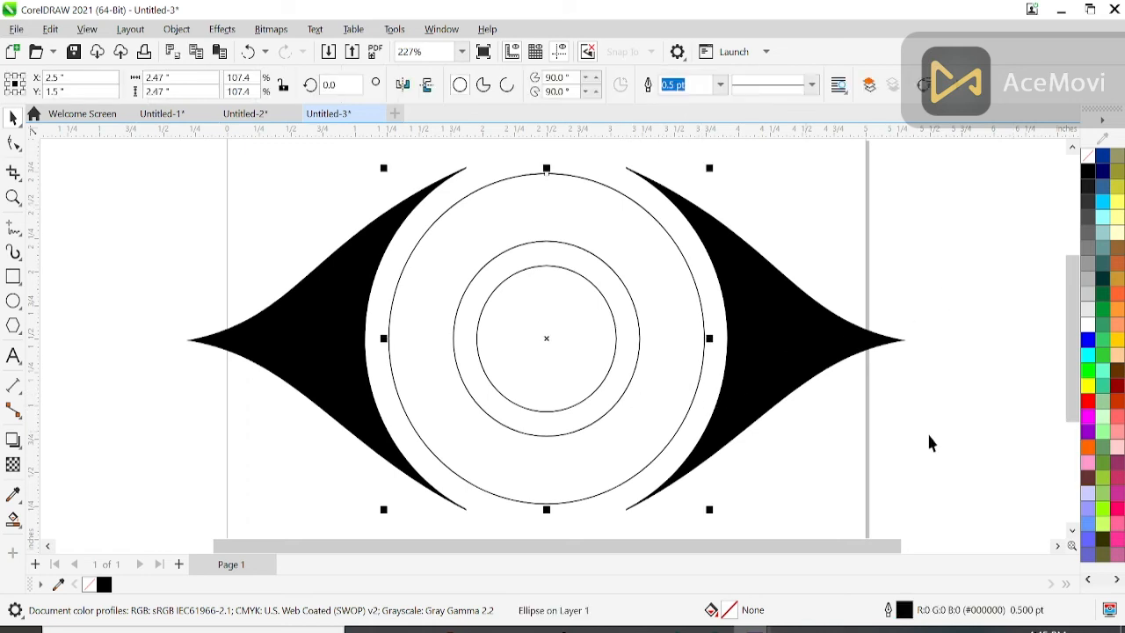
click(1087, 448)
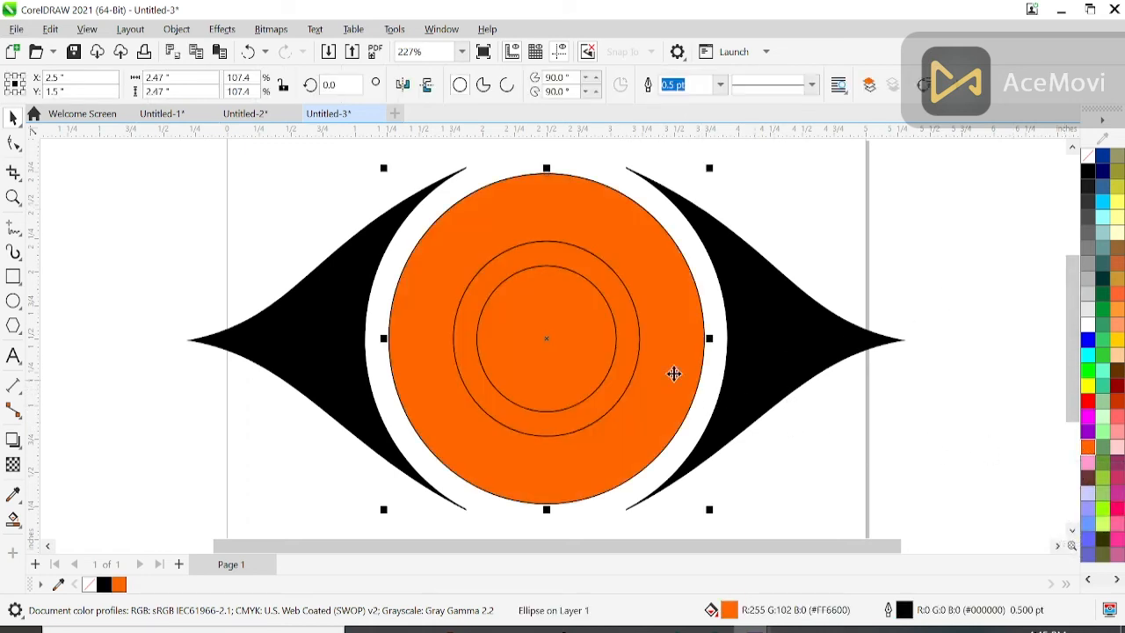
click(540, 422)
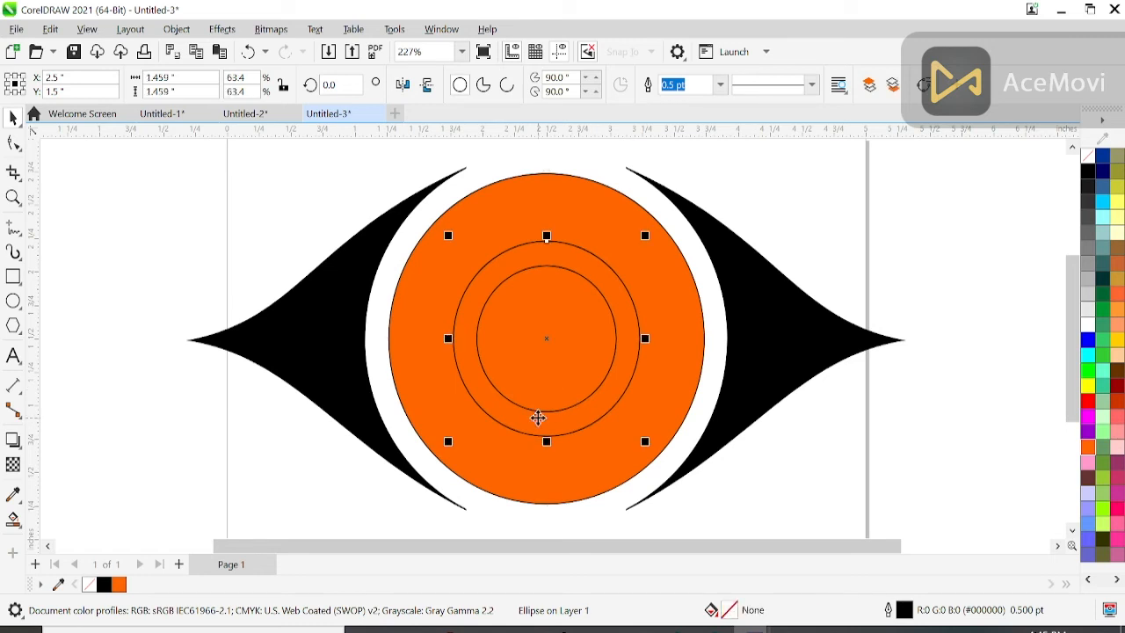
click(1117, 341)
Fill the innermost circle with black and deselect it
click(519, 408)
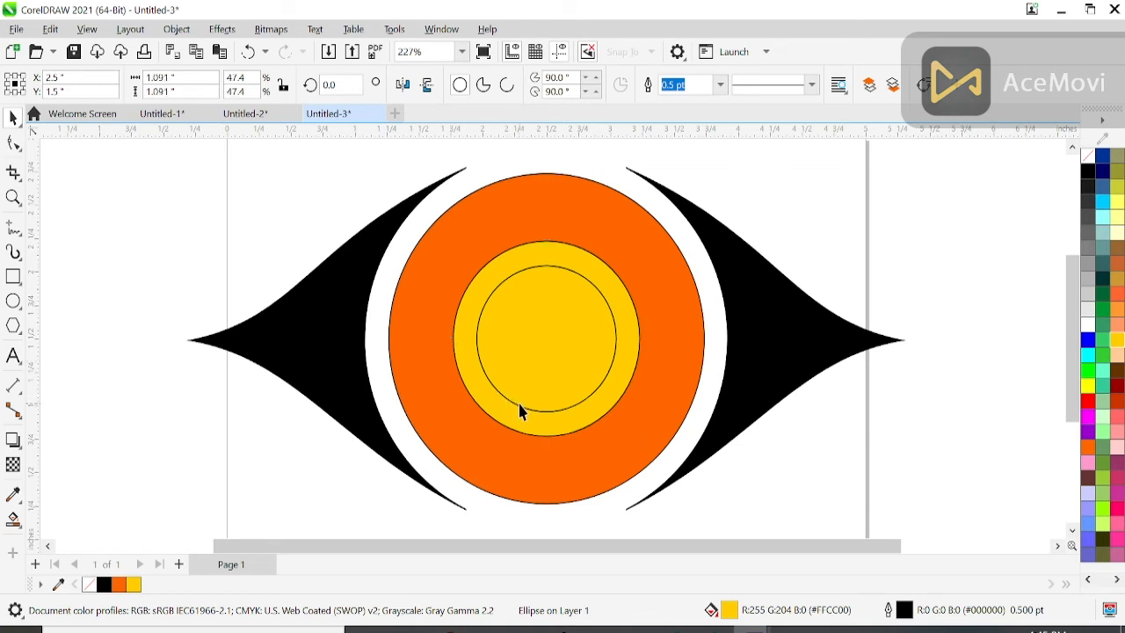
click(1088, 171)
key(Escape)
Apply a linear fountain fill to the large orange circle, running from its top edge to its lower edge, with orange as the end color
click(540, 489)
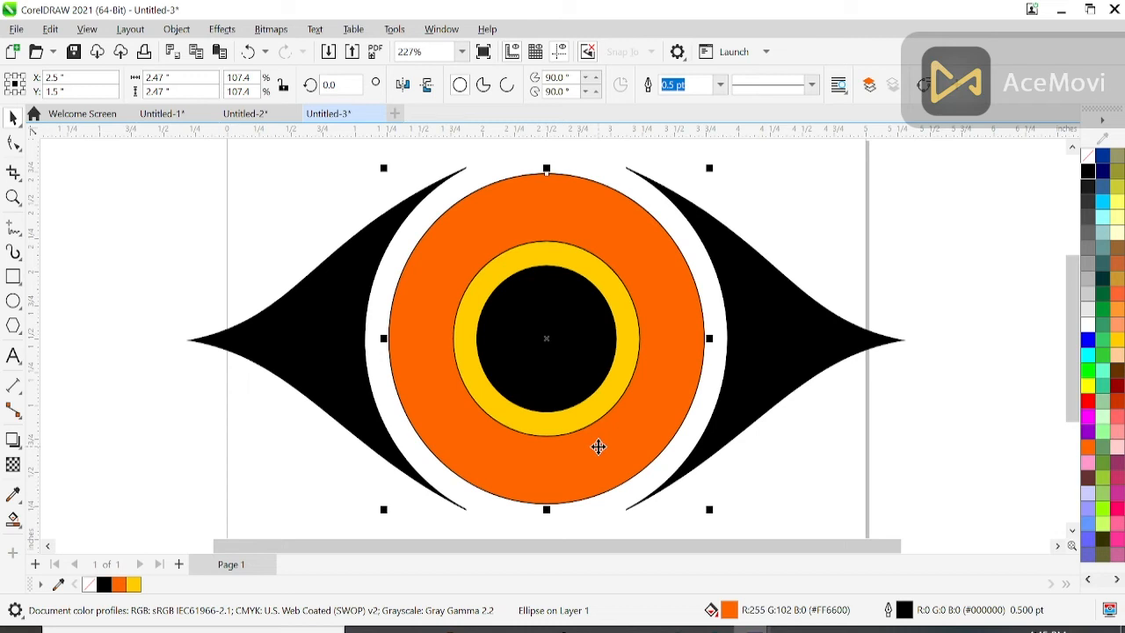
key(g)
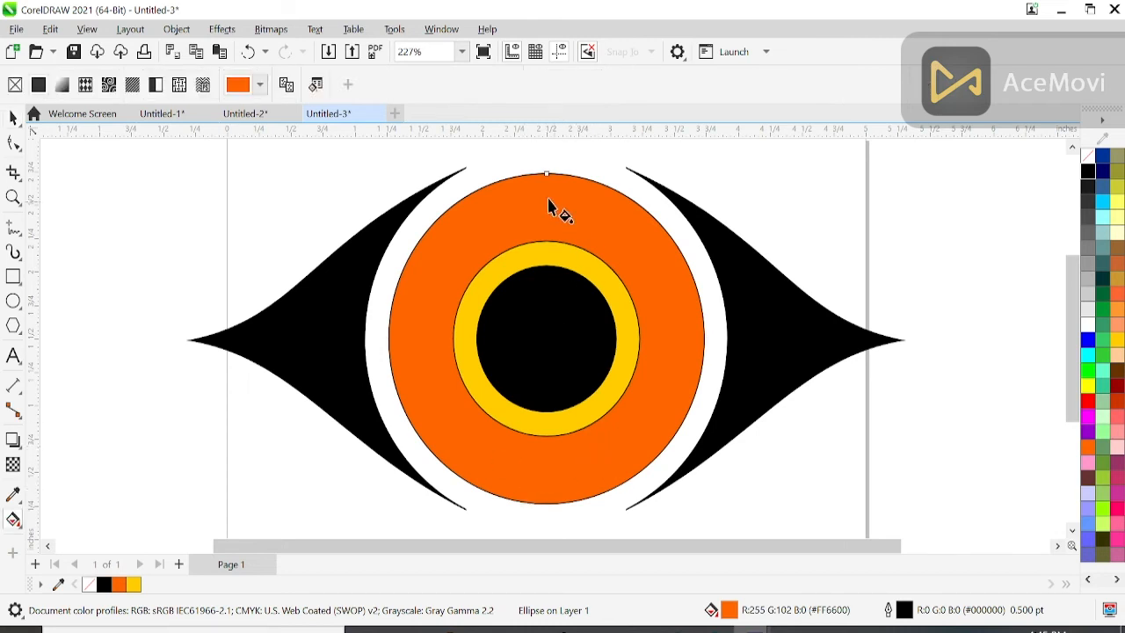
drag(549, 176, 507, 482)
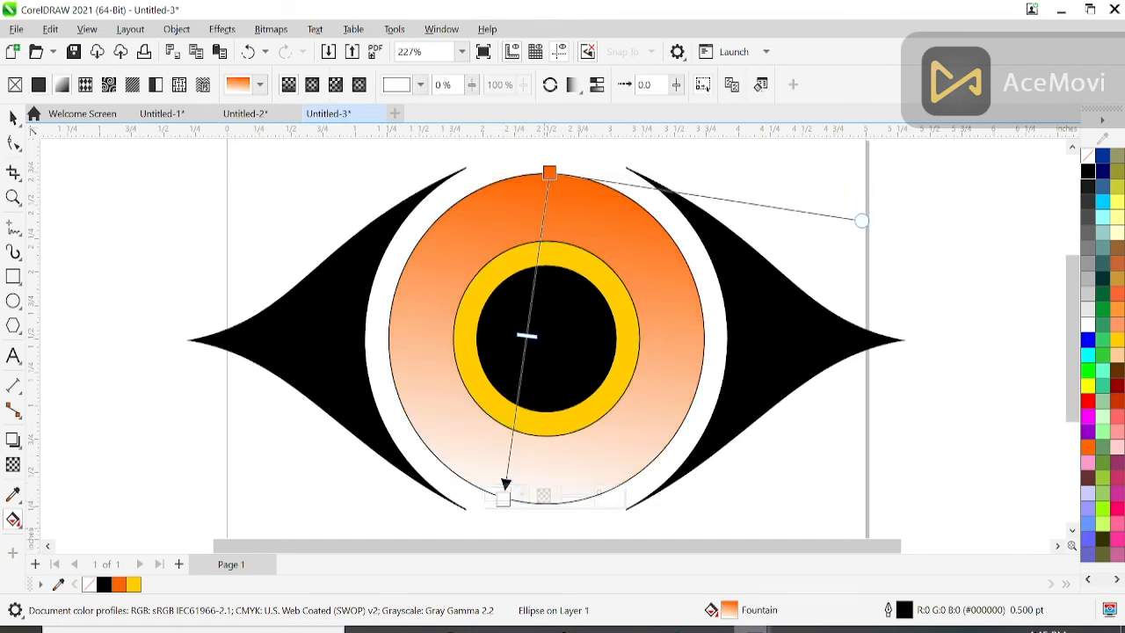
mouse_move(752, 629)
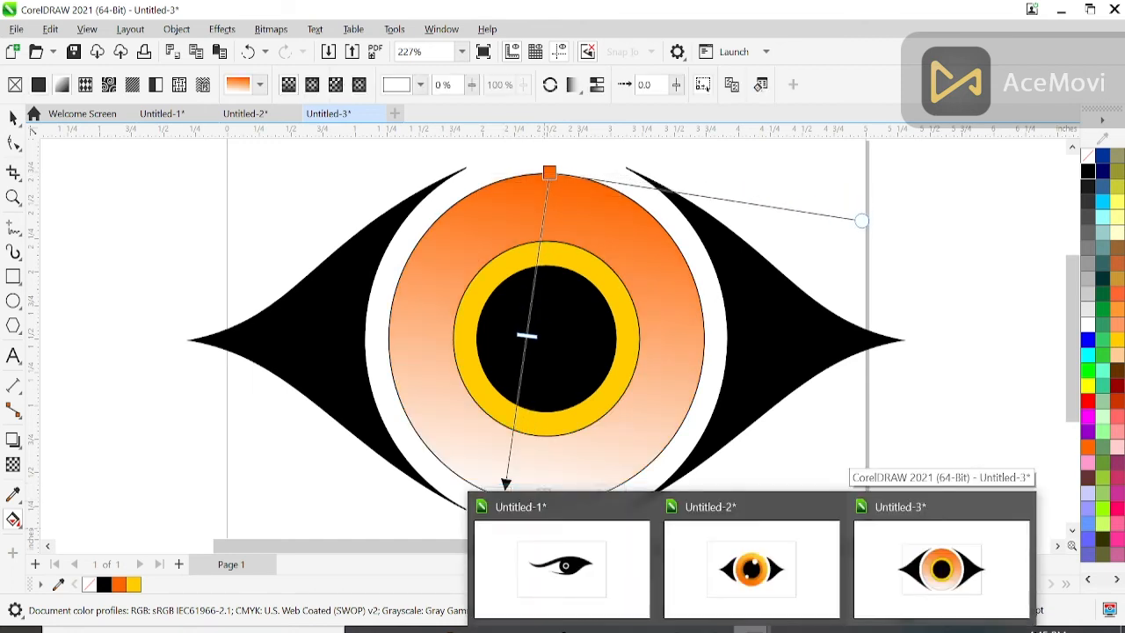
click(549, 171)
click(503, 499)
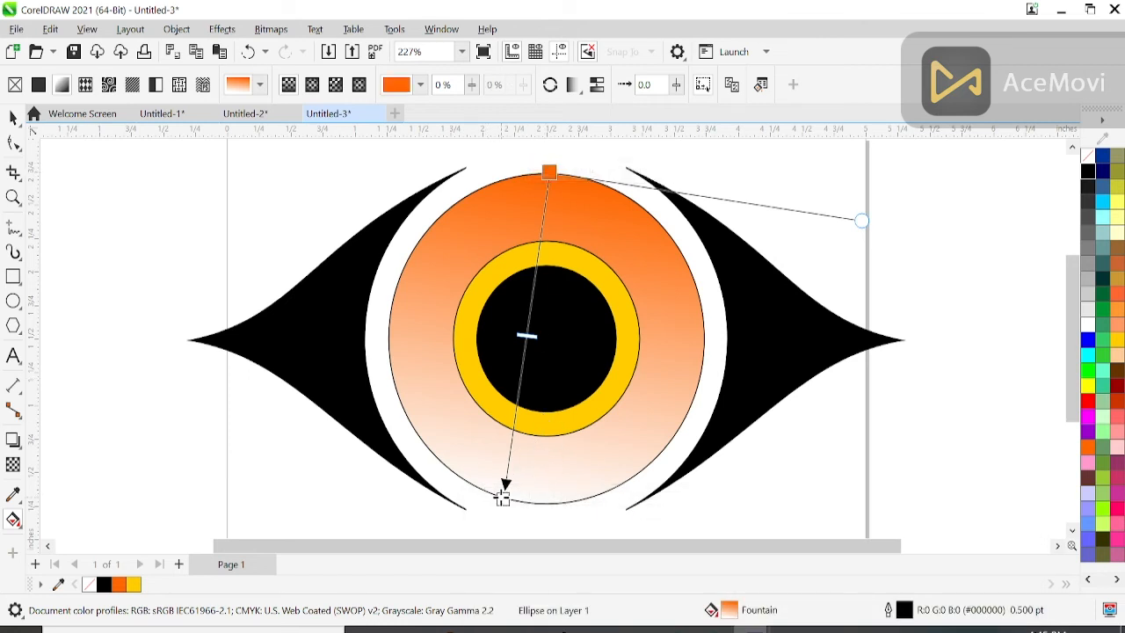
click(1088, 452)
Change the fountain fill's start color at the top of the large circle to light yellow from the RGB palette
click(549, 171)
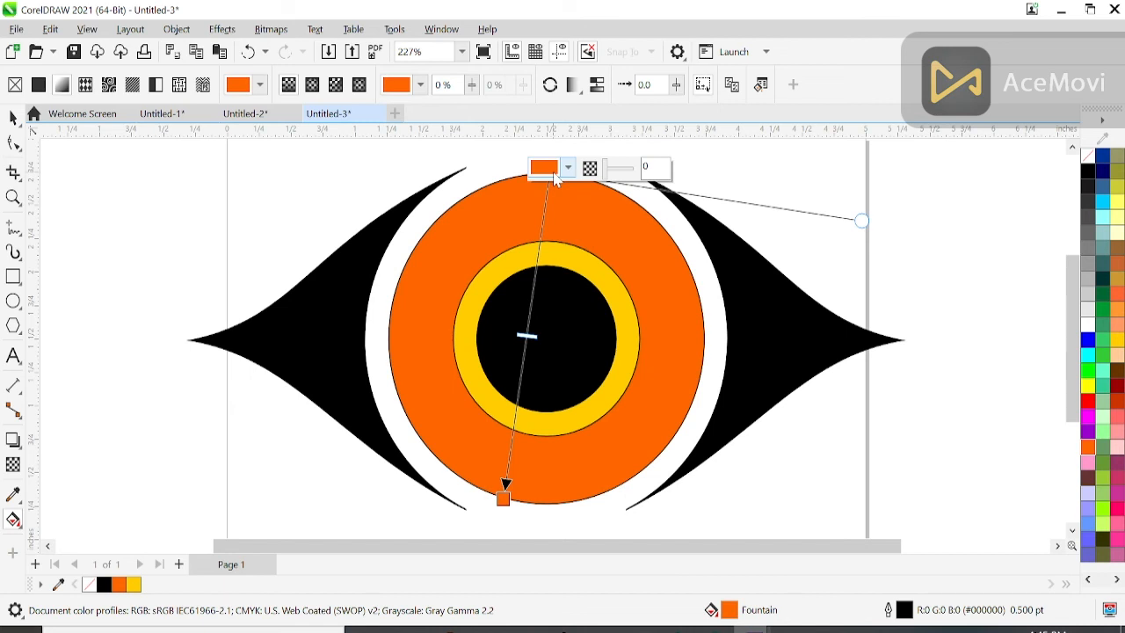
click(568, 168)
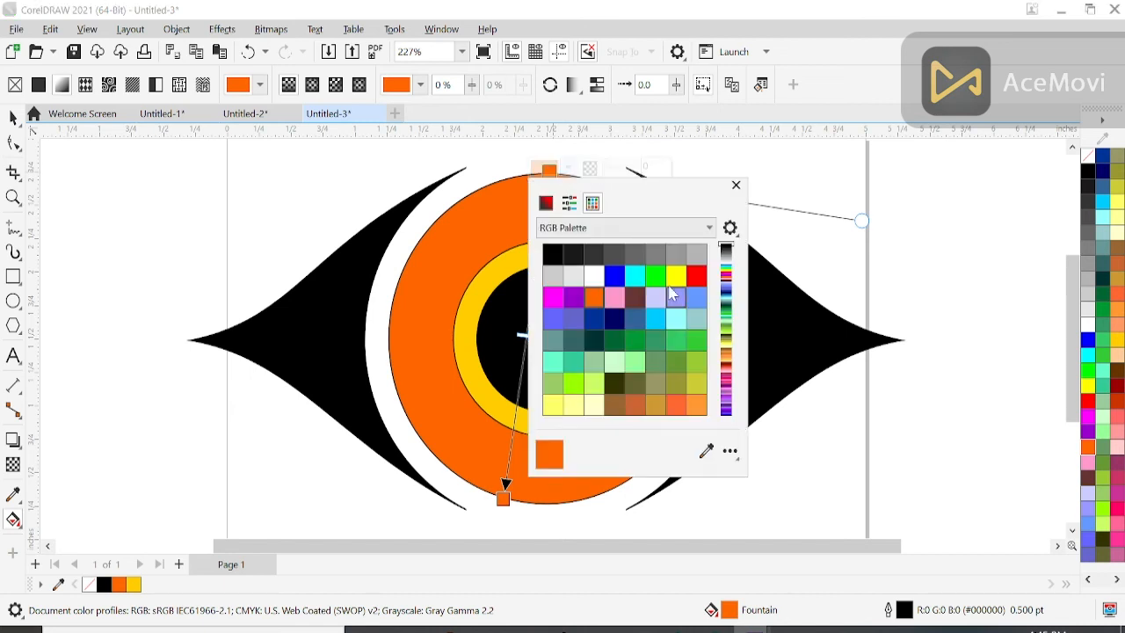
click(552, 404)
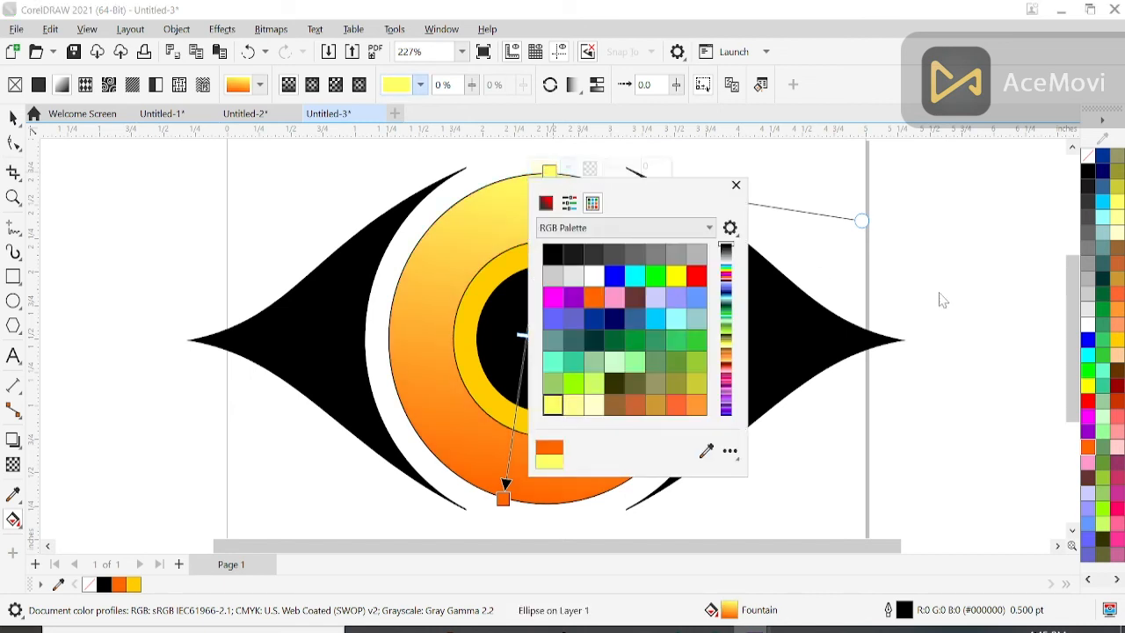
click(945, 303)
click(515, 158)
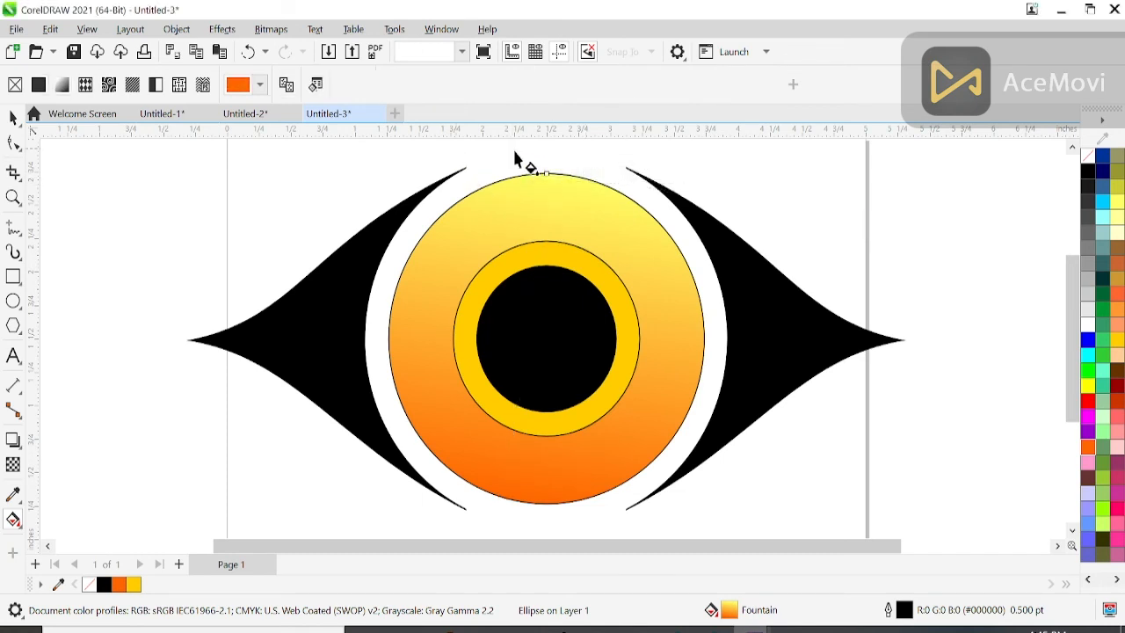
click(557, 181)
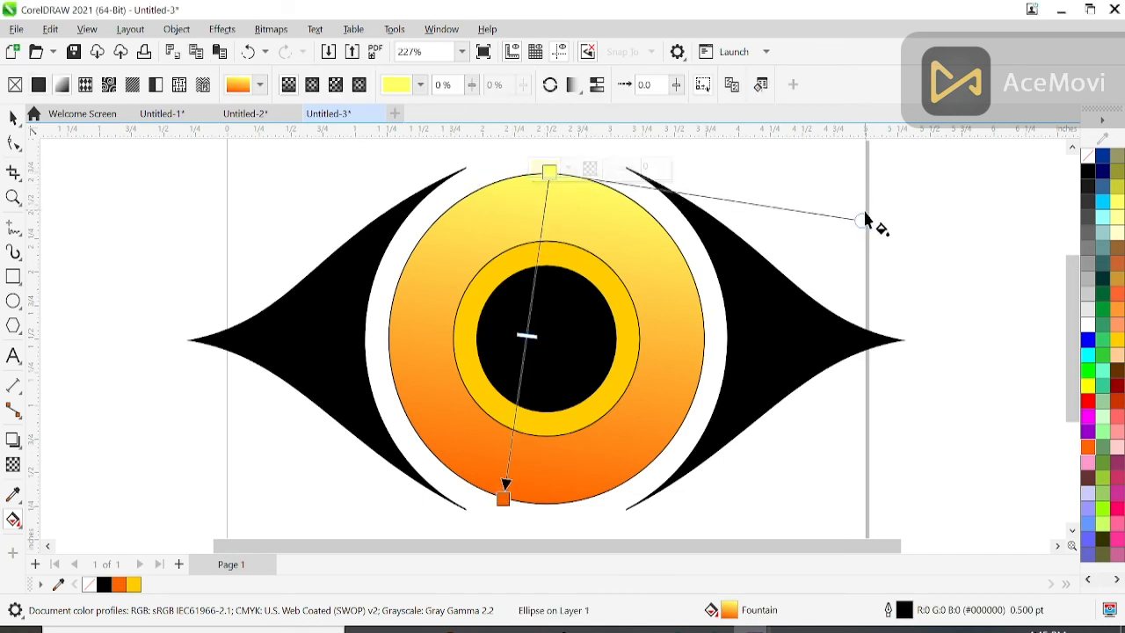
Tilt the large circle's gradient by shifting its light yellow start point slightly right along the circle's top, and deselect the circle
drag(550, 171, 589, 172)
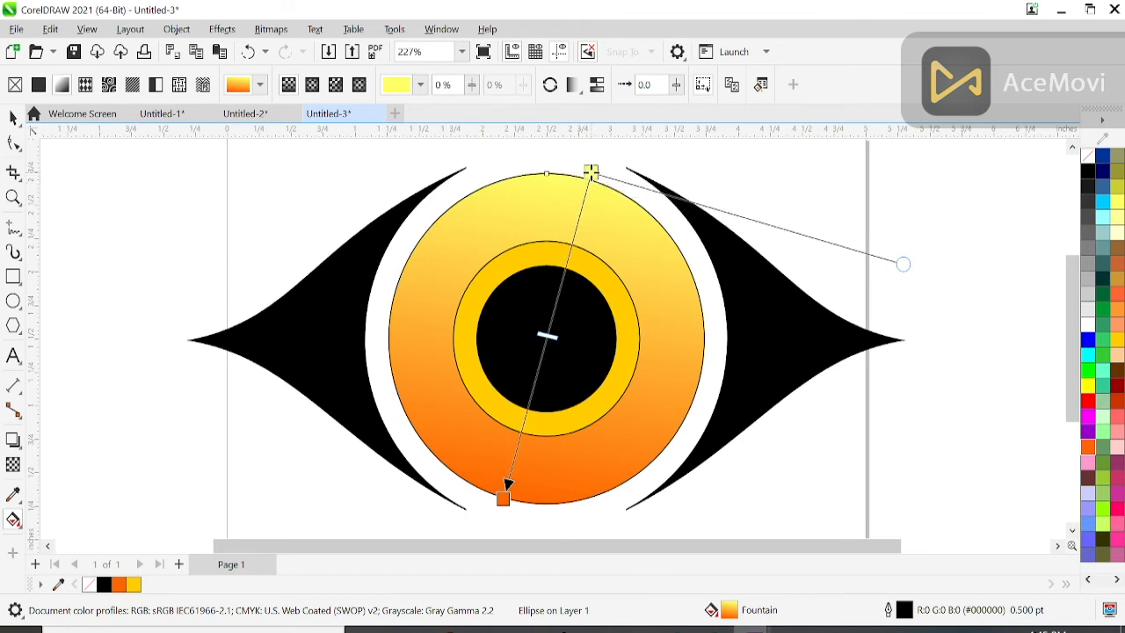
click(896, 172)
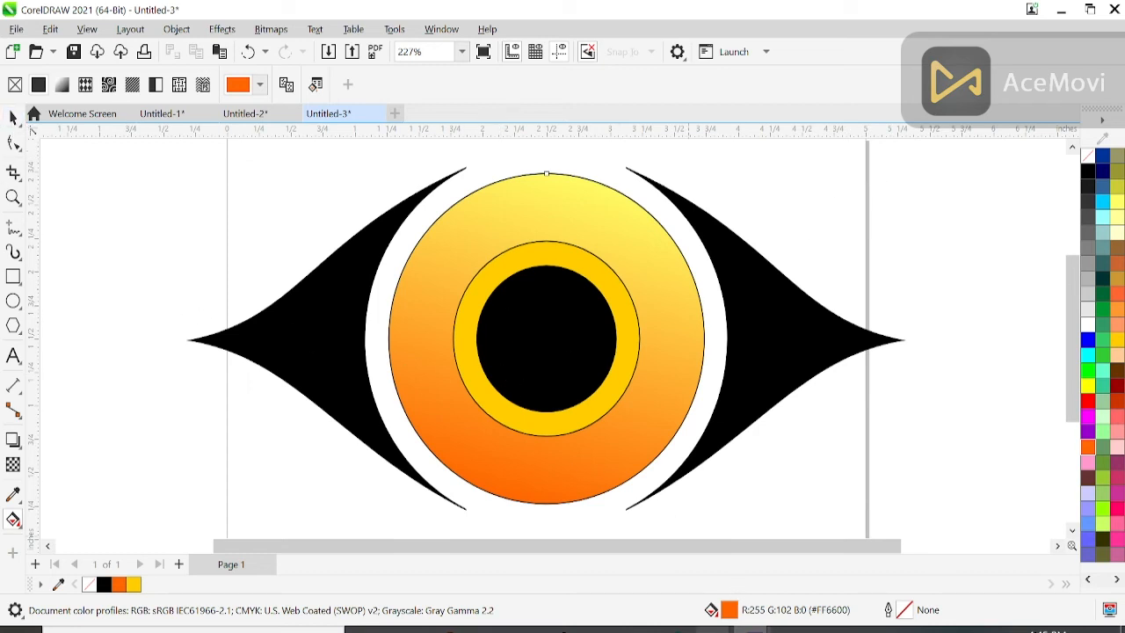
Fill the middle circle with brown (#996633) and apply a linear fountain fill from its lower-left edge to its upper-right edge
click(523, 415)
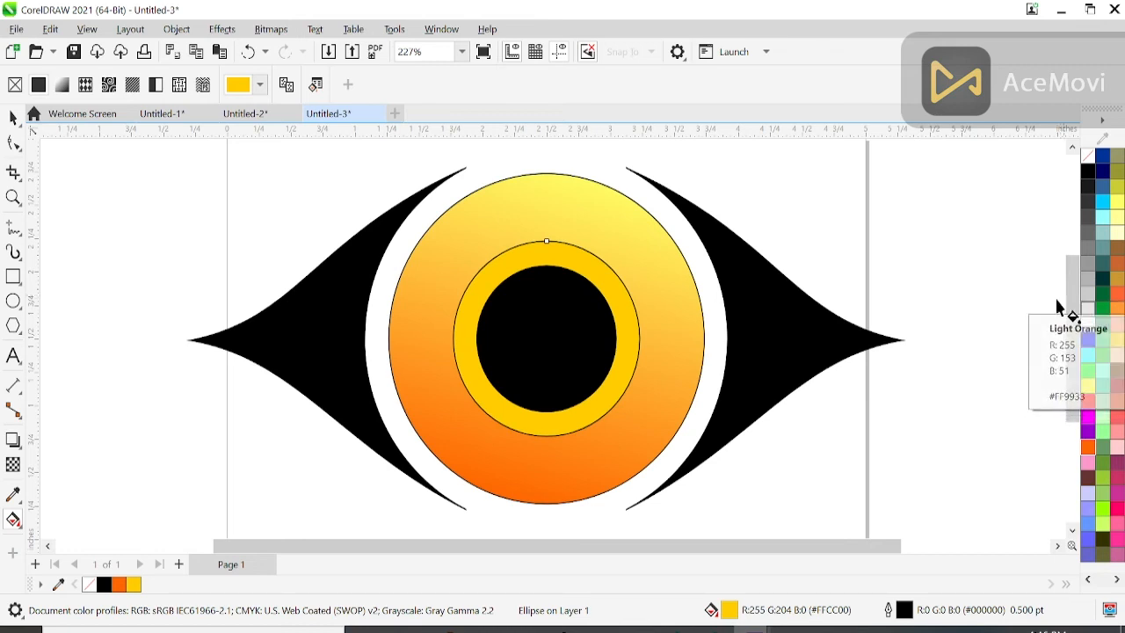
click(1117, 260)
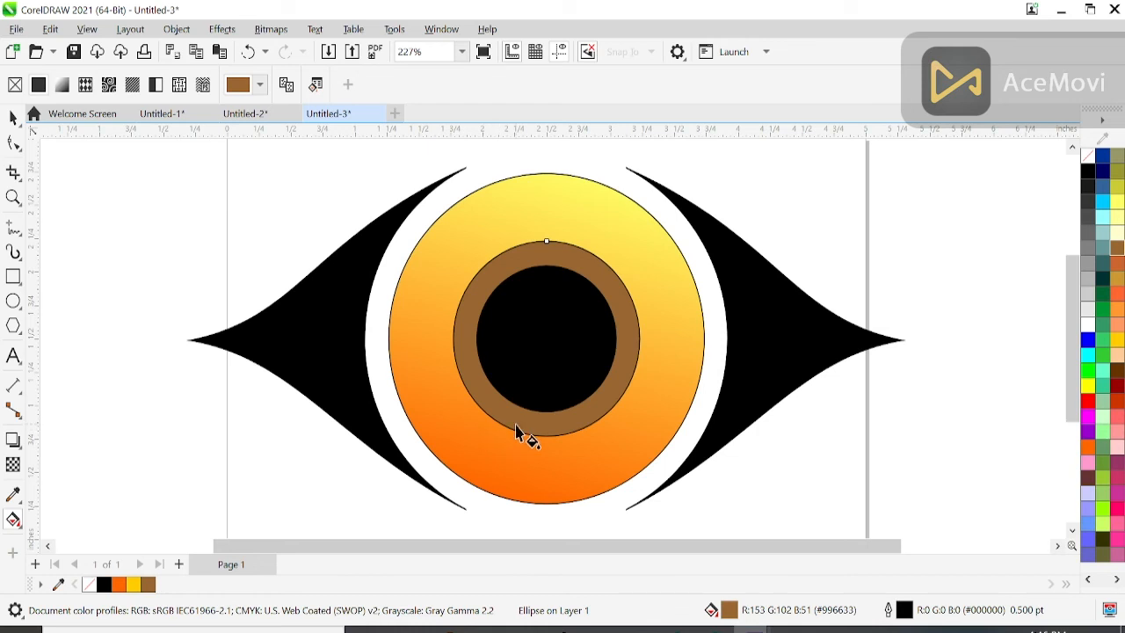
drag(507, 423, 581, 251)
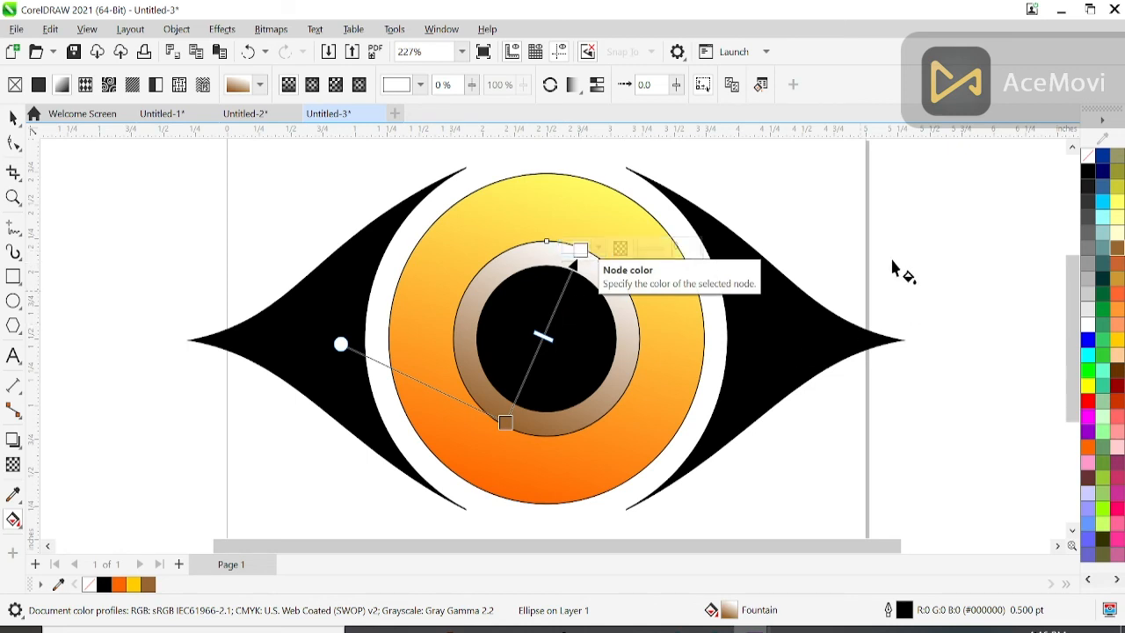
click(900, 226)
click(572, 261)
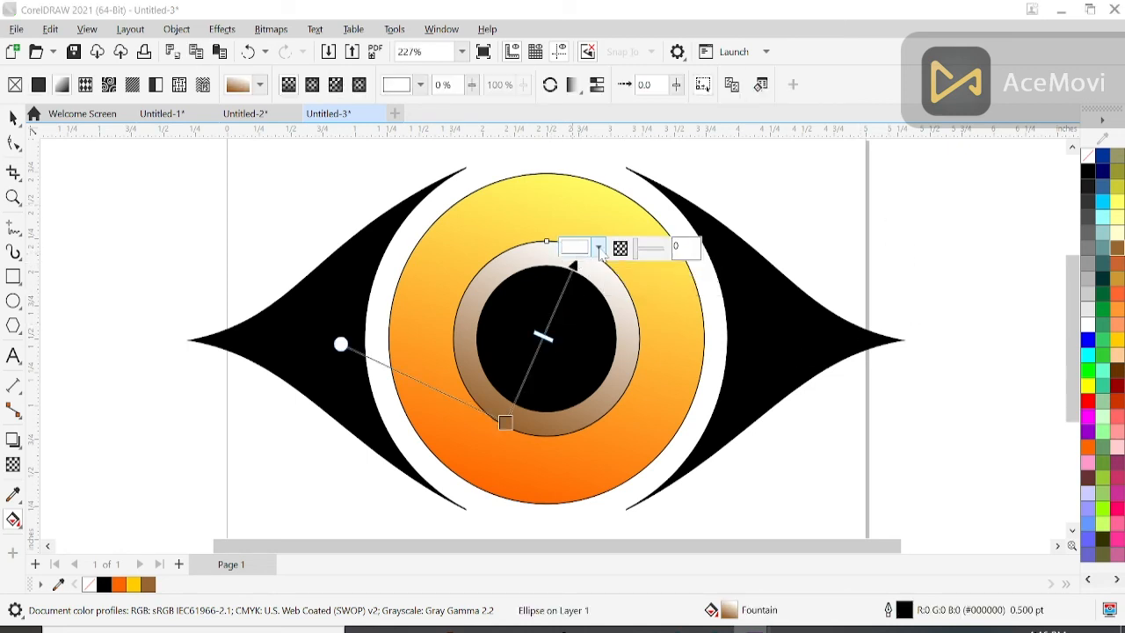
Set the end color of the middle circle's gradient to orange sampled from the lower part of the large circle, and deselect it
click(598, 249)
click(730, 508)
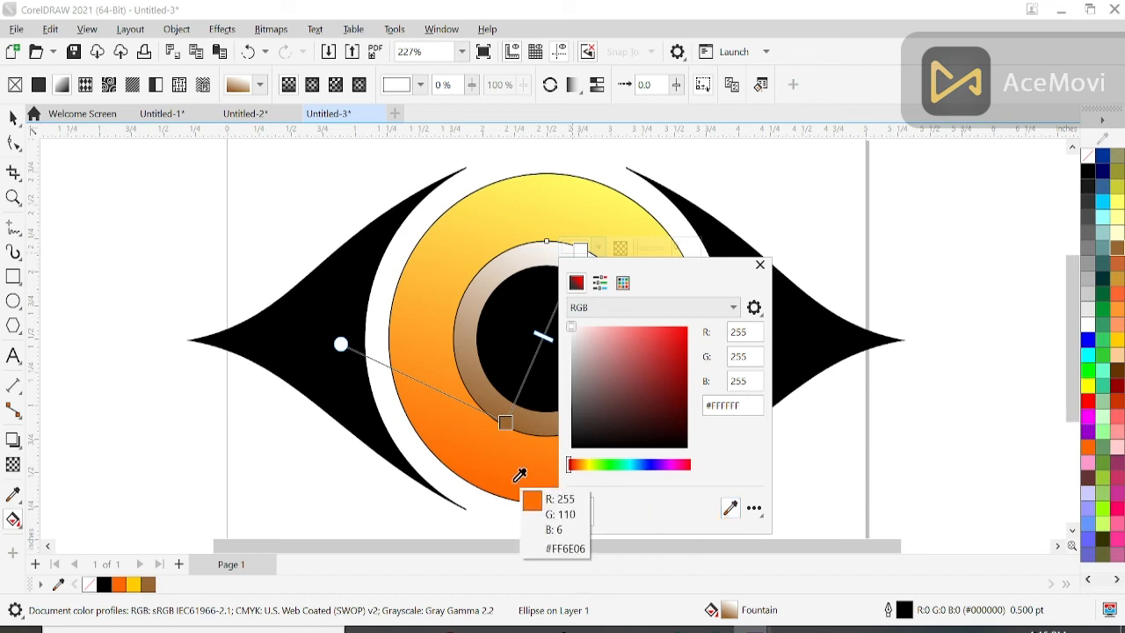
click(497, 474)
click(214, 216)
click(102, 226)
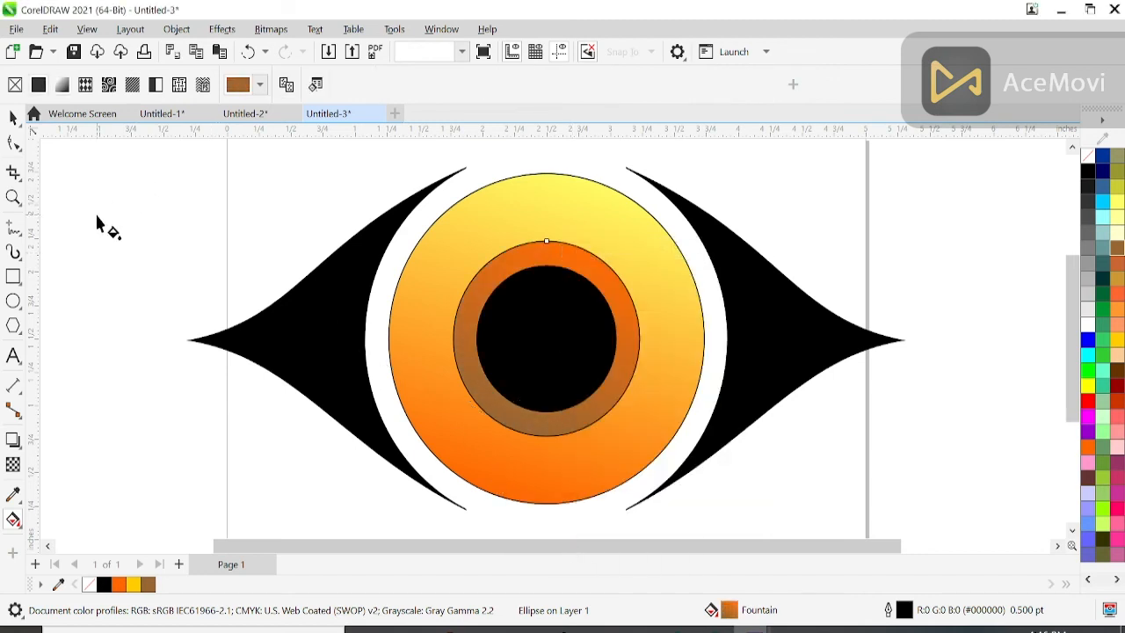
Duplicate the black pupil circle with a 0.25 inch offset up and right, and fill the copy with white
click(13, 118)
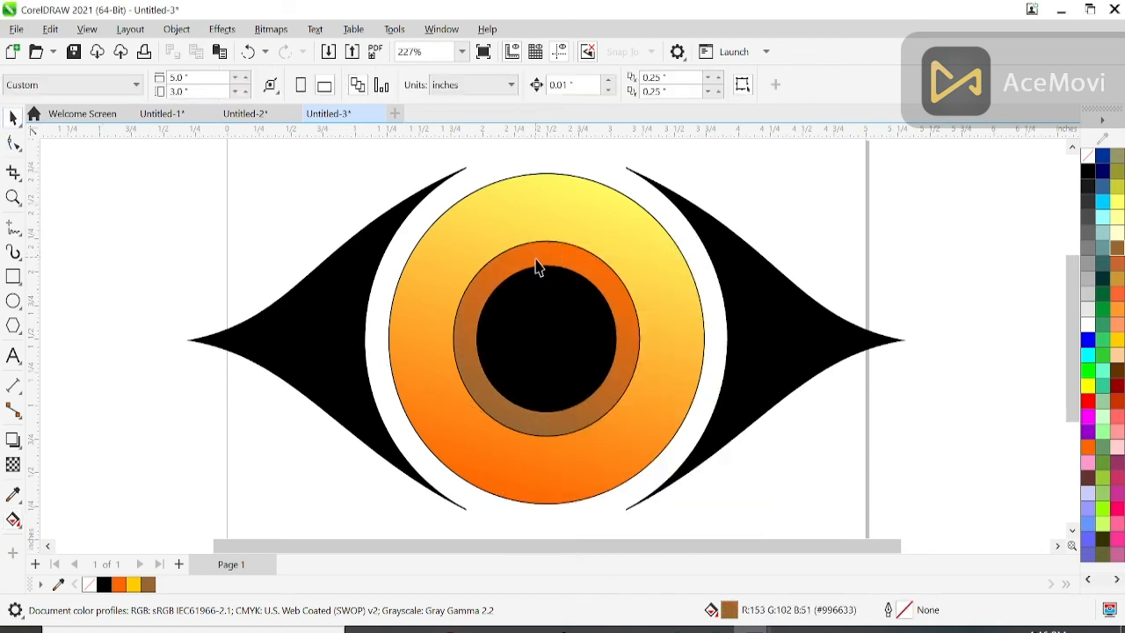
click(540, 322)
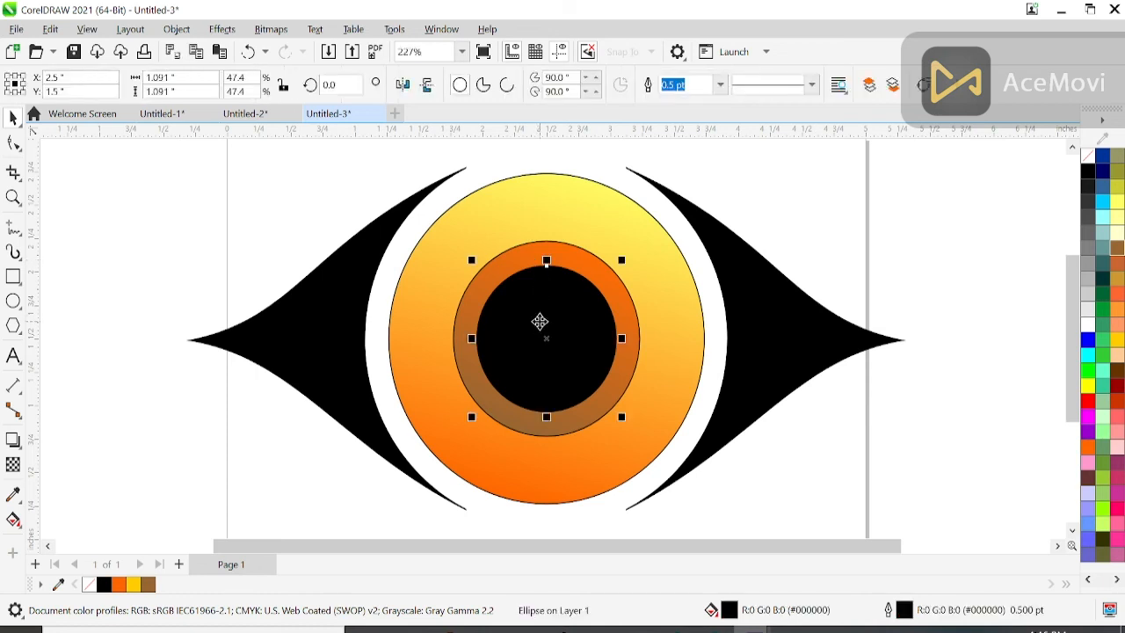
key(Right)
key(Up)
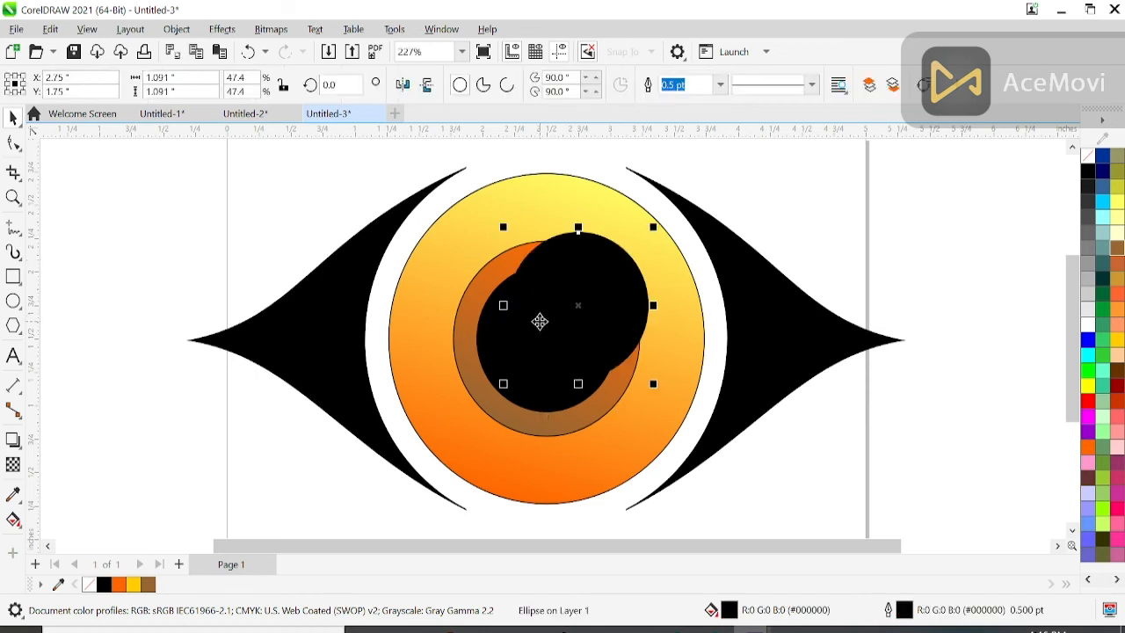
click(1088, 320)
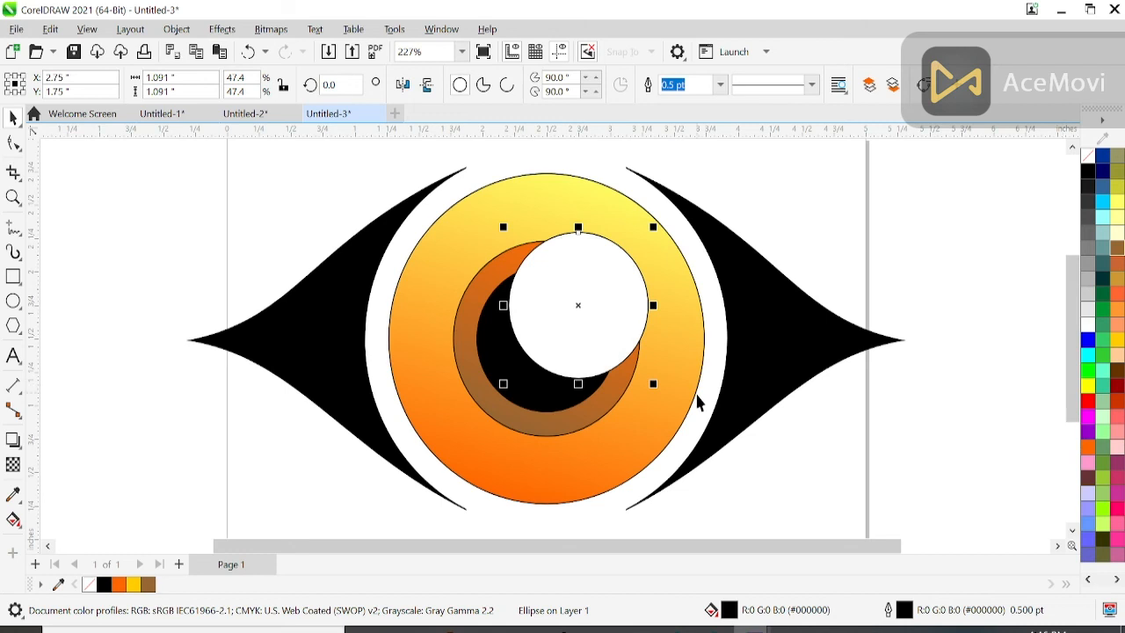
Shrink the white circle to about 0.405 inches across and place it as a highlight over the pupil's upper-right edge
drag(655, 387, 639, 343)
click(759, 217)
drag(580, 305, 566, 276)
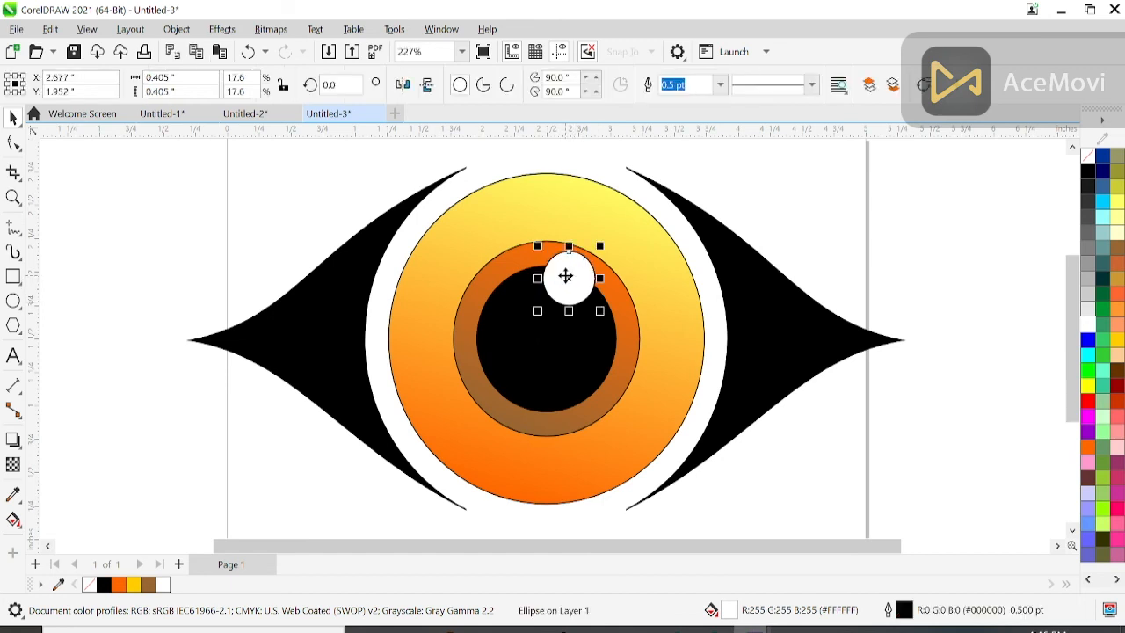
Duplicate the white highlight, place the copy over the pupil's lower-left edge and shrink it to about 0.272 inches across
key(ctrl+d)
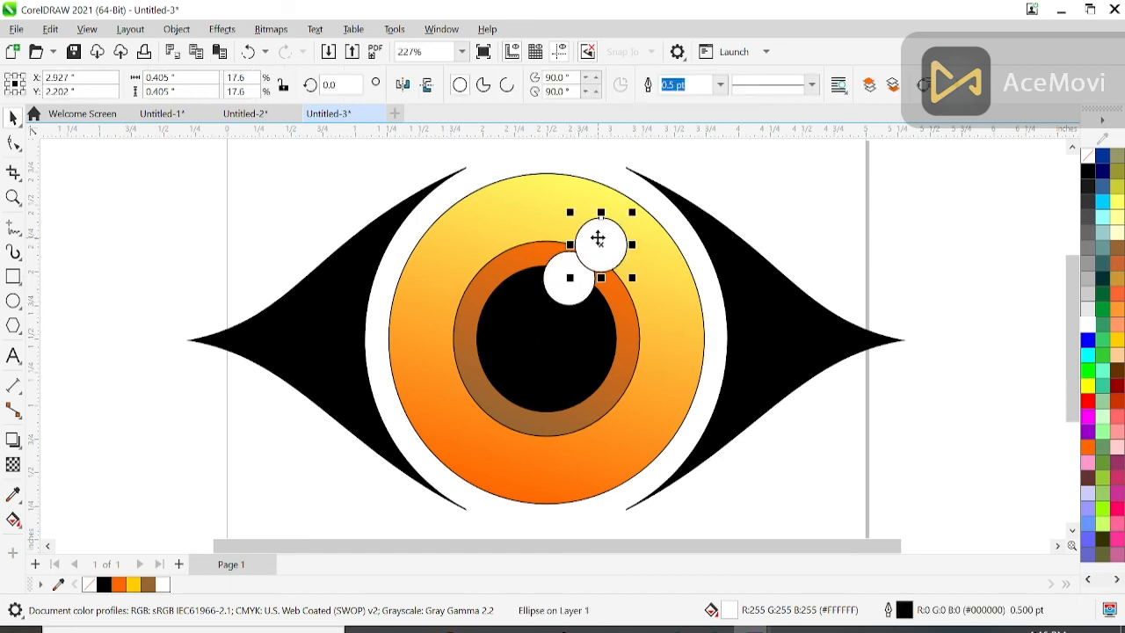
drag(596, 257, 529, 403)
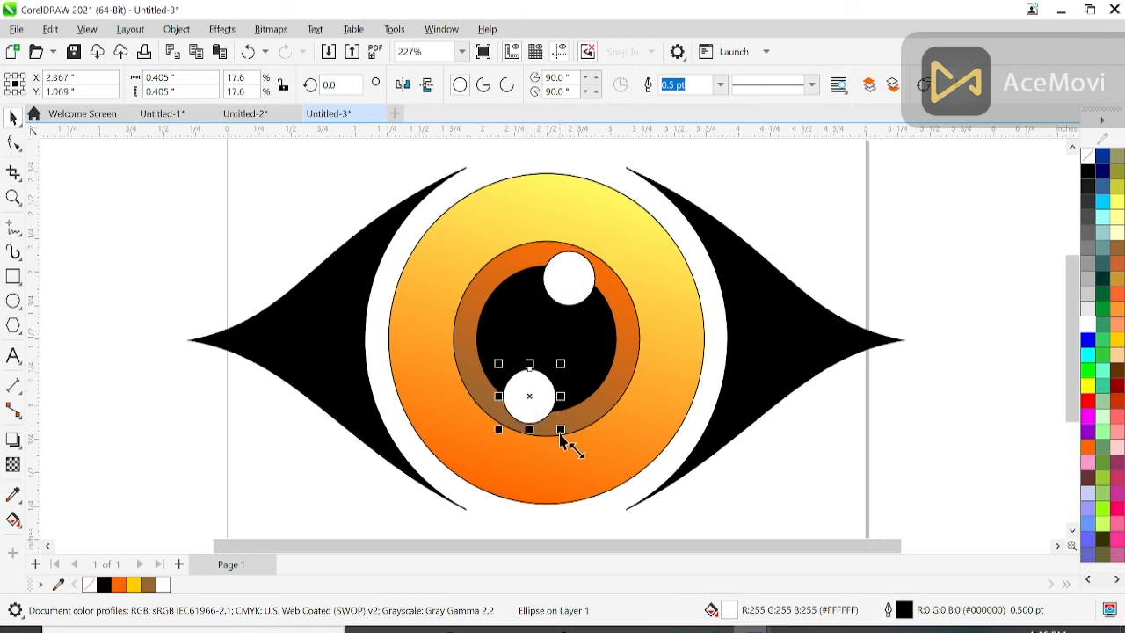
drag(561, 437, 513, 398)
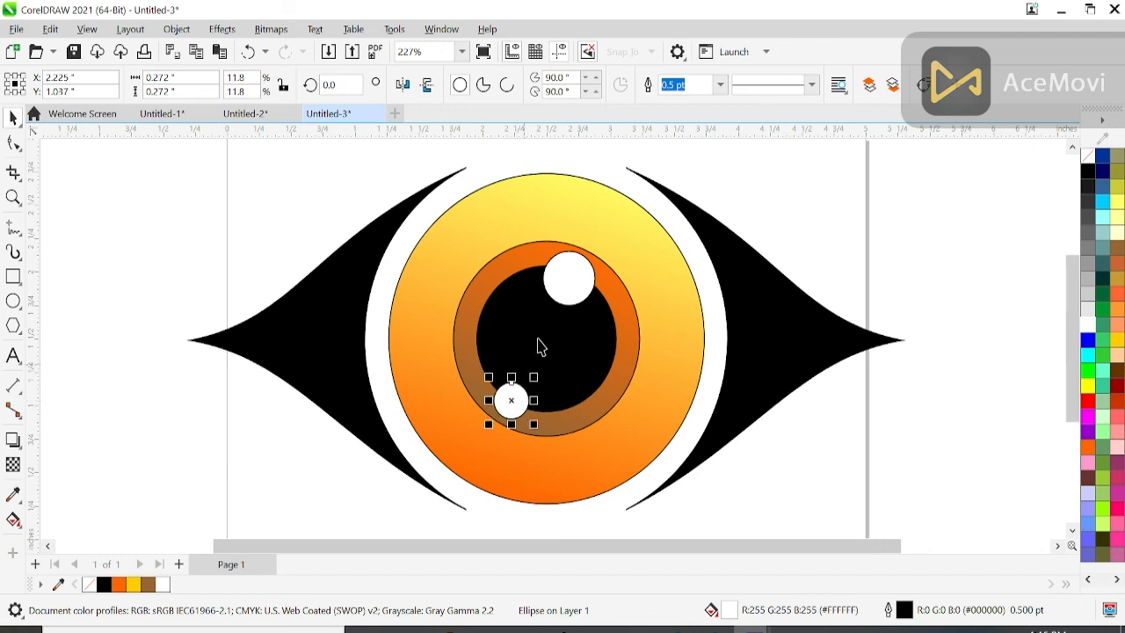
Nudge the larger white highlight 0.03 inches up and 0.01 inches right, and deselect it
click(573, 278)
key(Up)
key(Up)
key(Up)
key(Right)
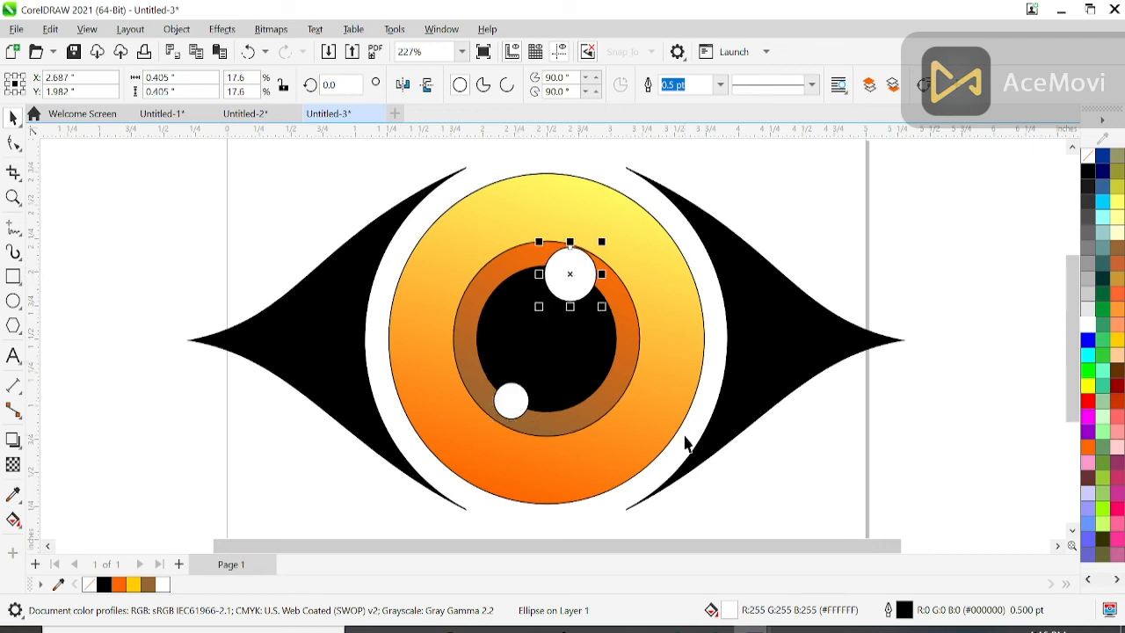
click(915, 282)
Select the eye's circles together, remove their outlines and clear the selection
scroll(914, 290, down, 1)
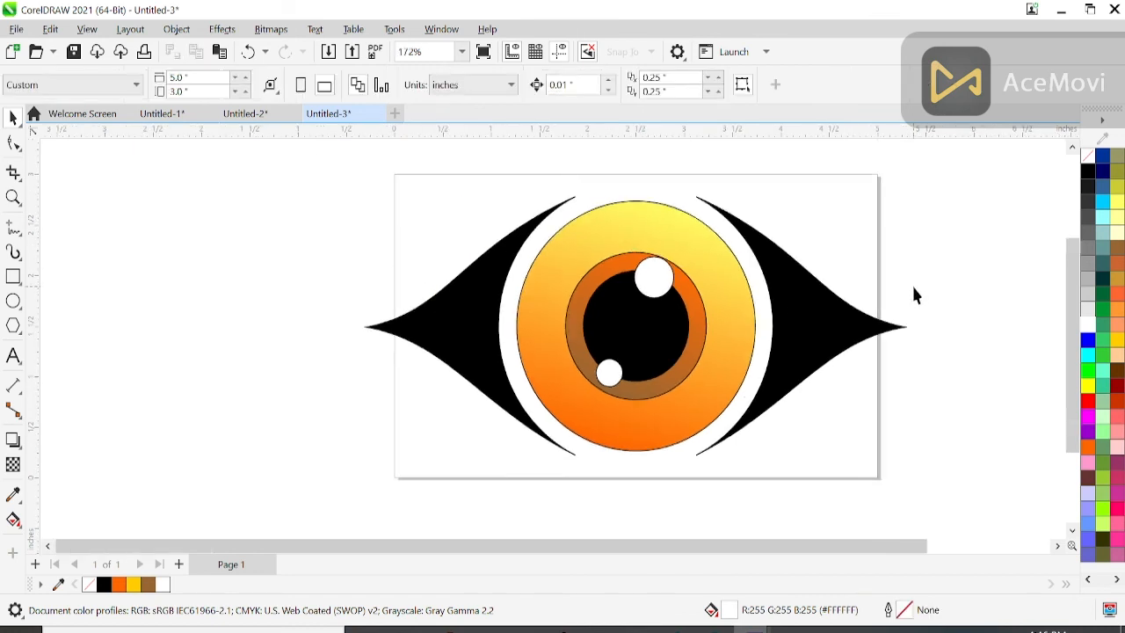
drag(370, 163, 1023, 530)
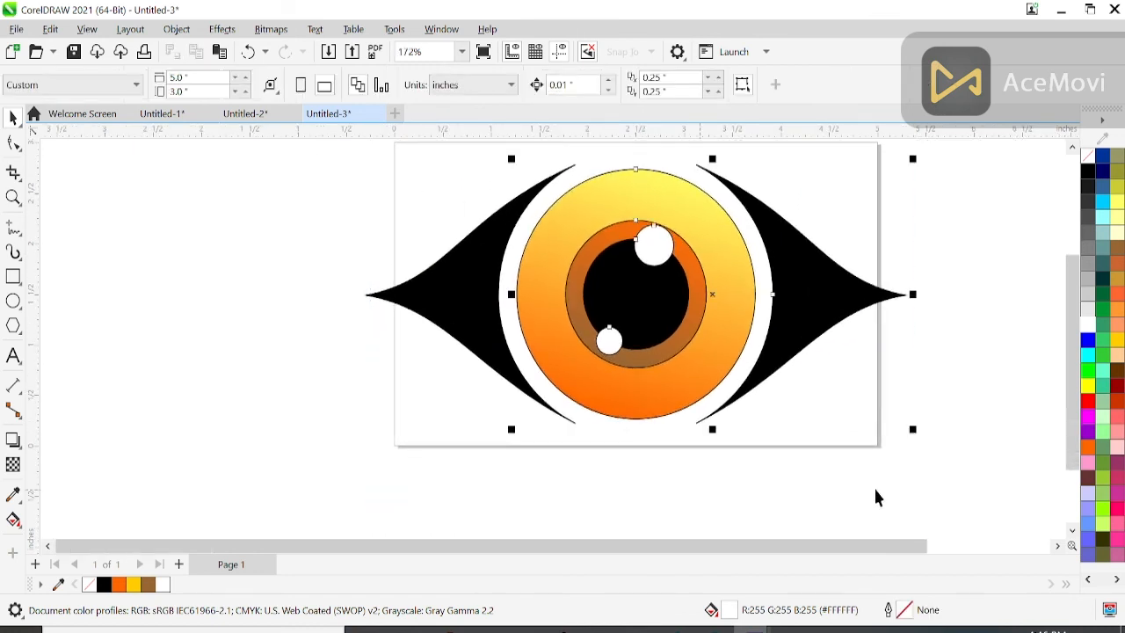
click(1001, 246)
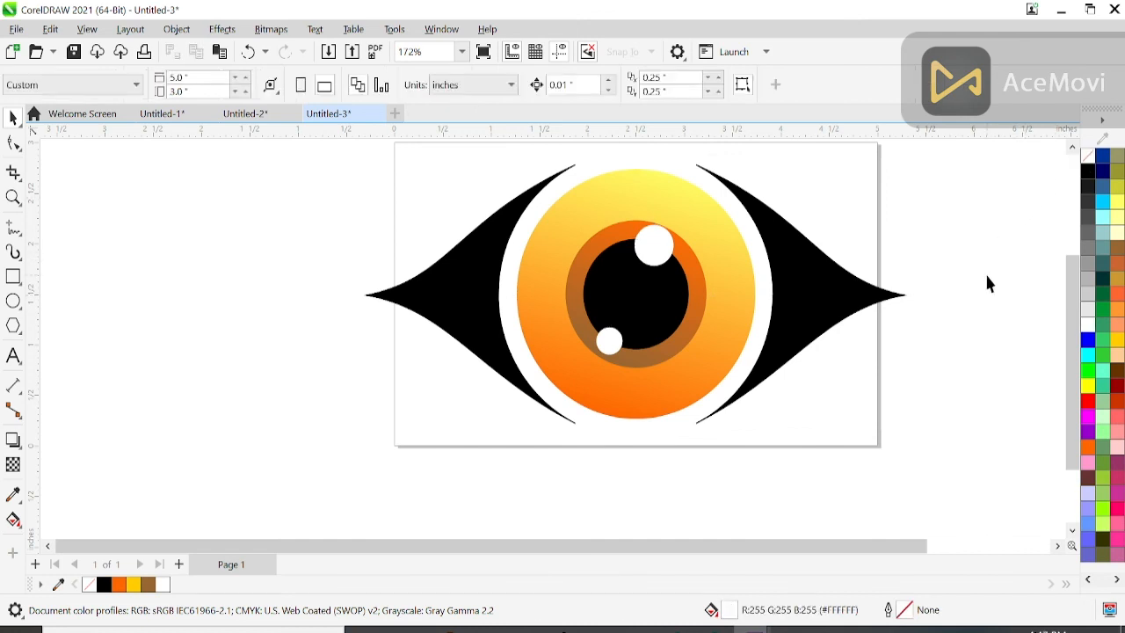
scroll(987, 276, down, 1)
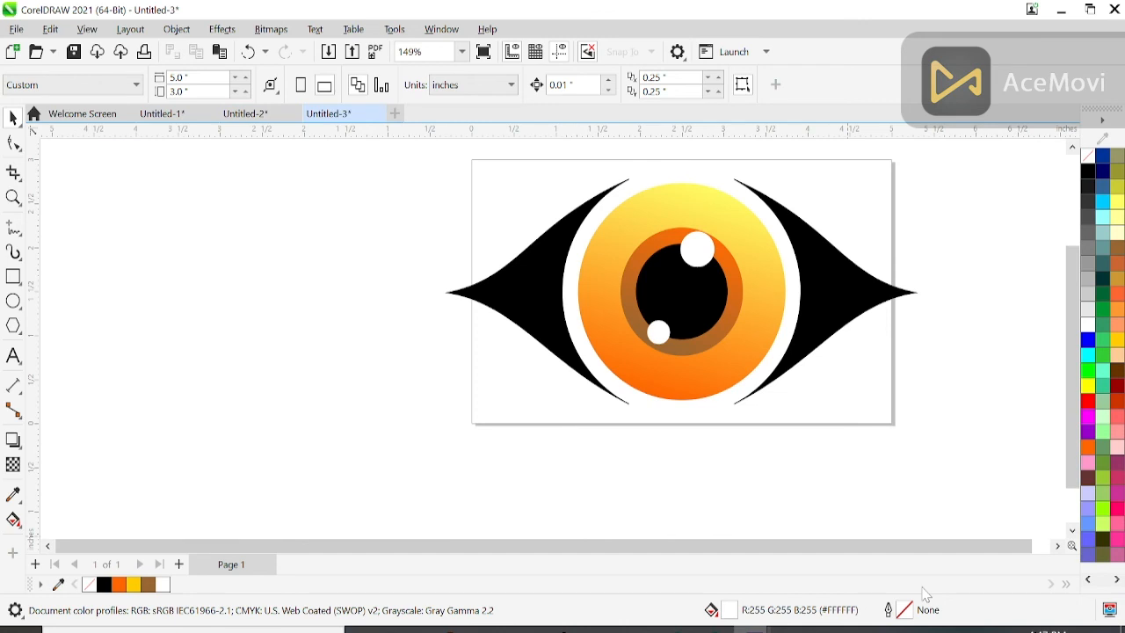
scroll(898, 515, up, 2)
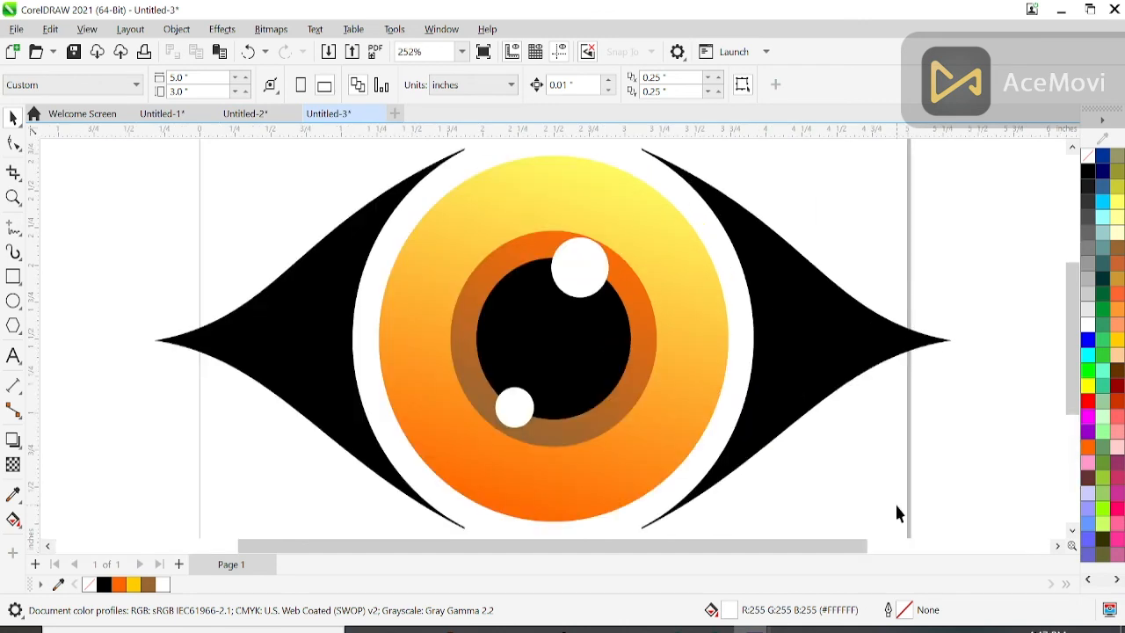